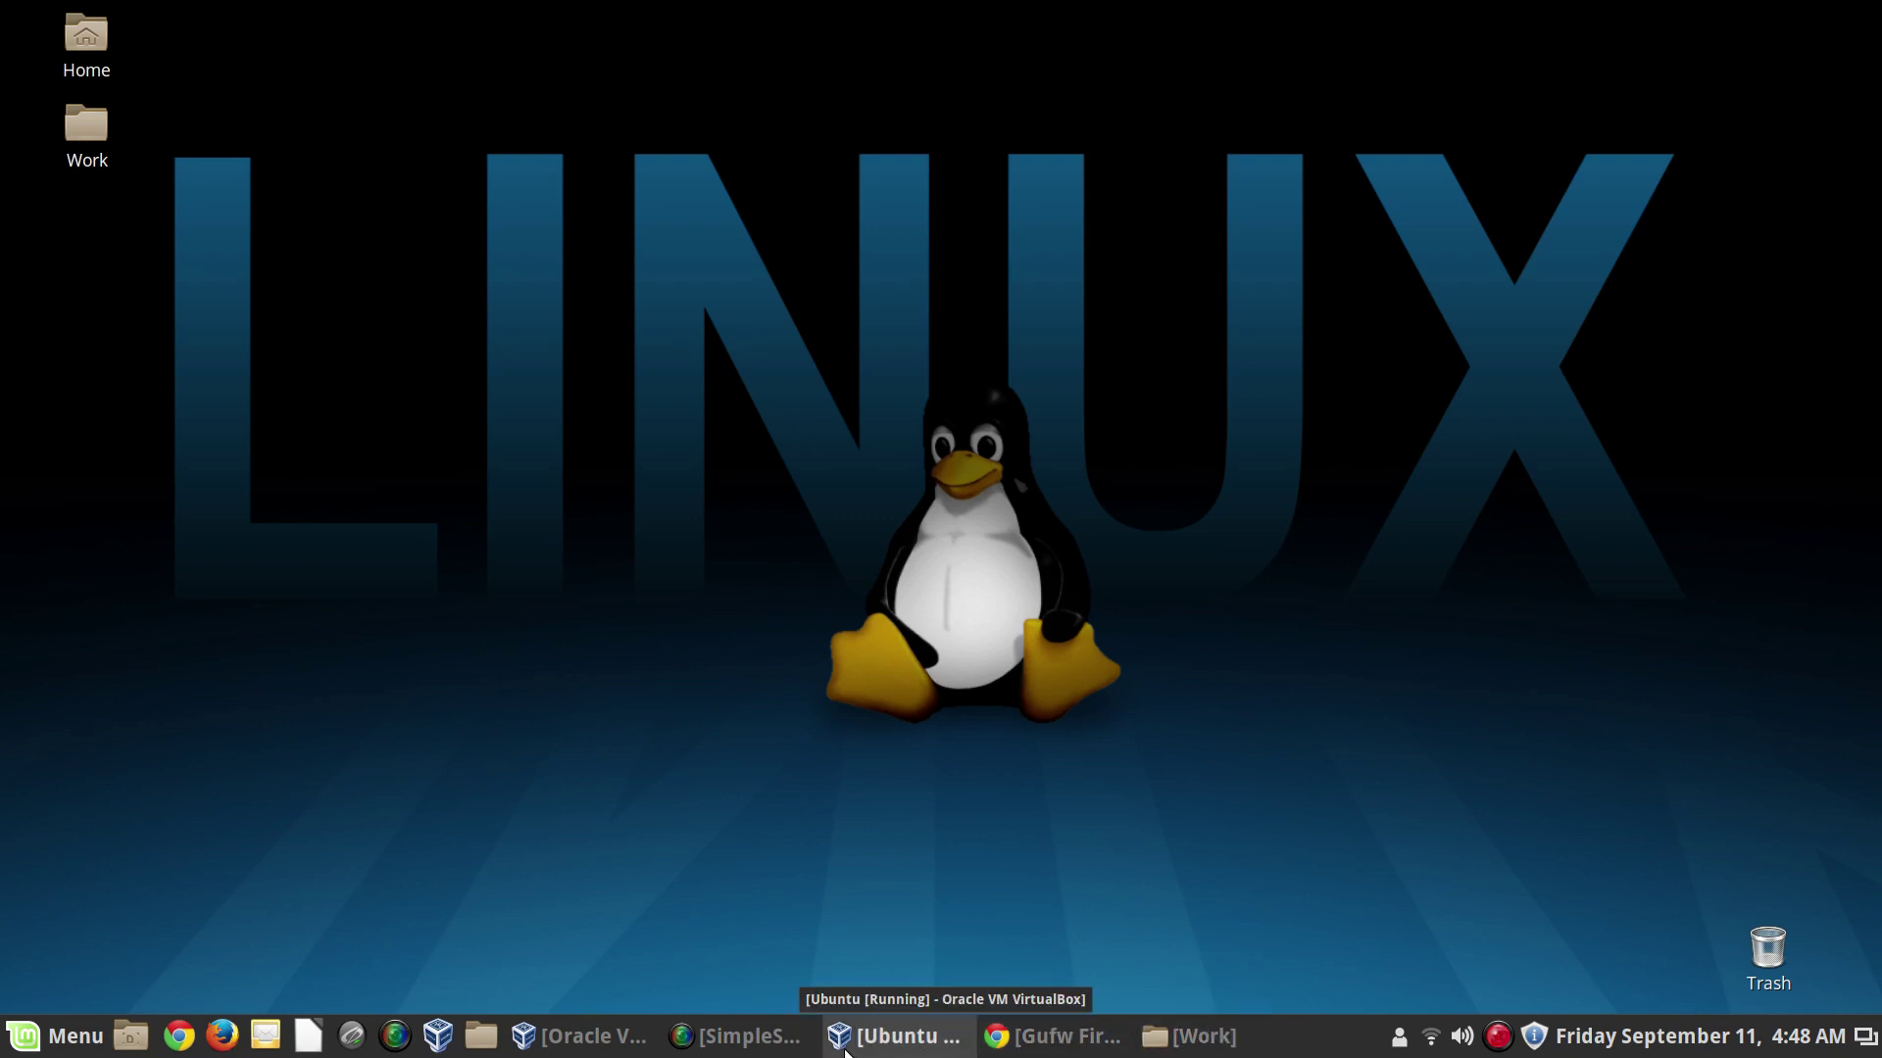
- Open SLV1400-s9-Dagram-2.jpg from the Work folder in Image Viewer and close the Work window
left_click(1189, 1035)
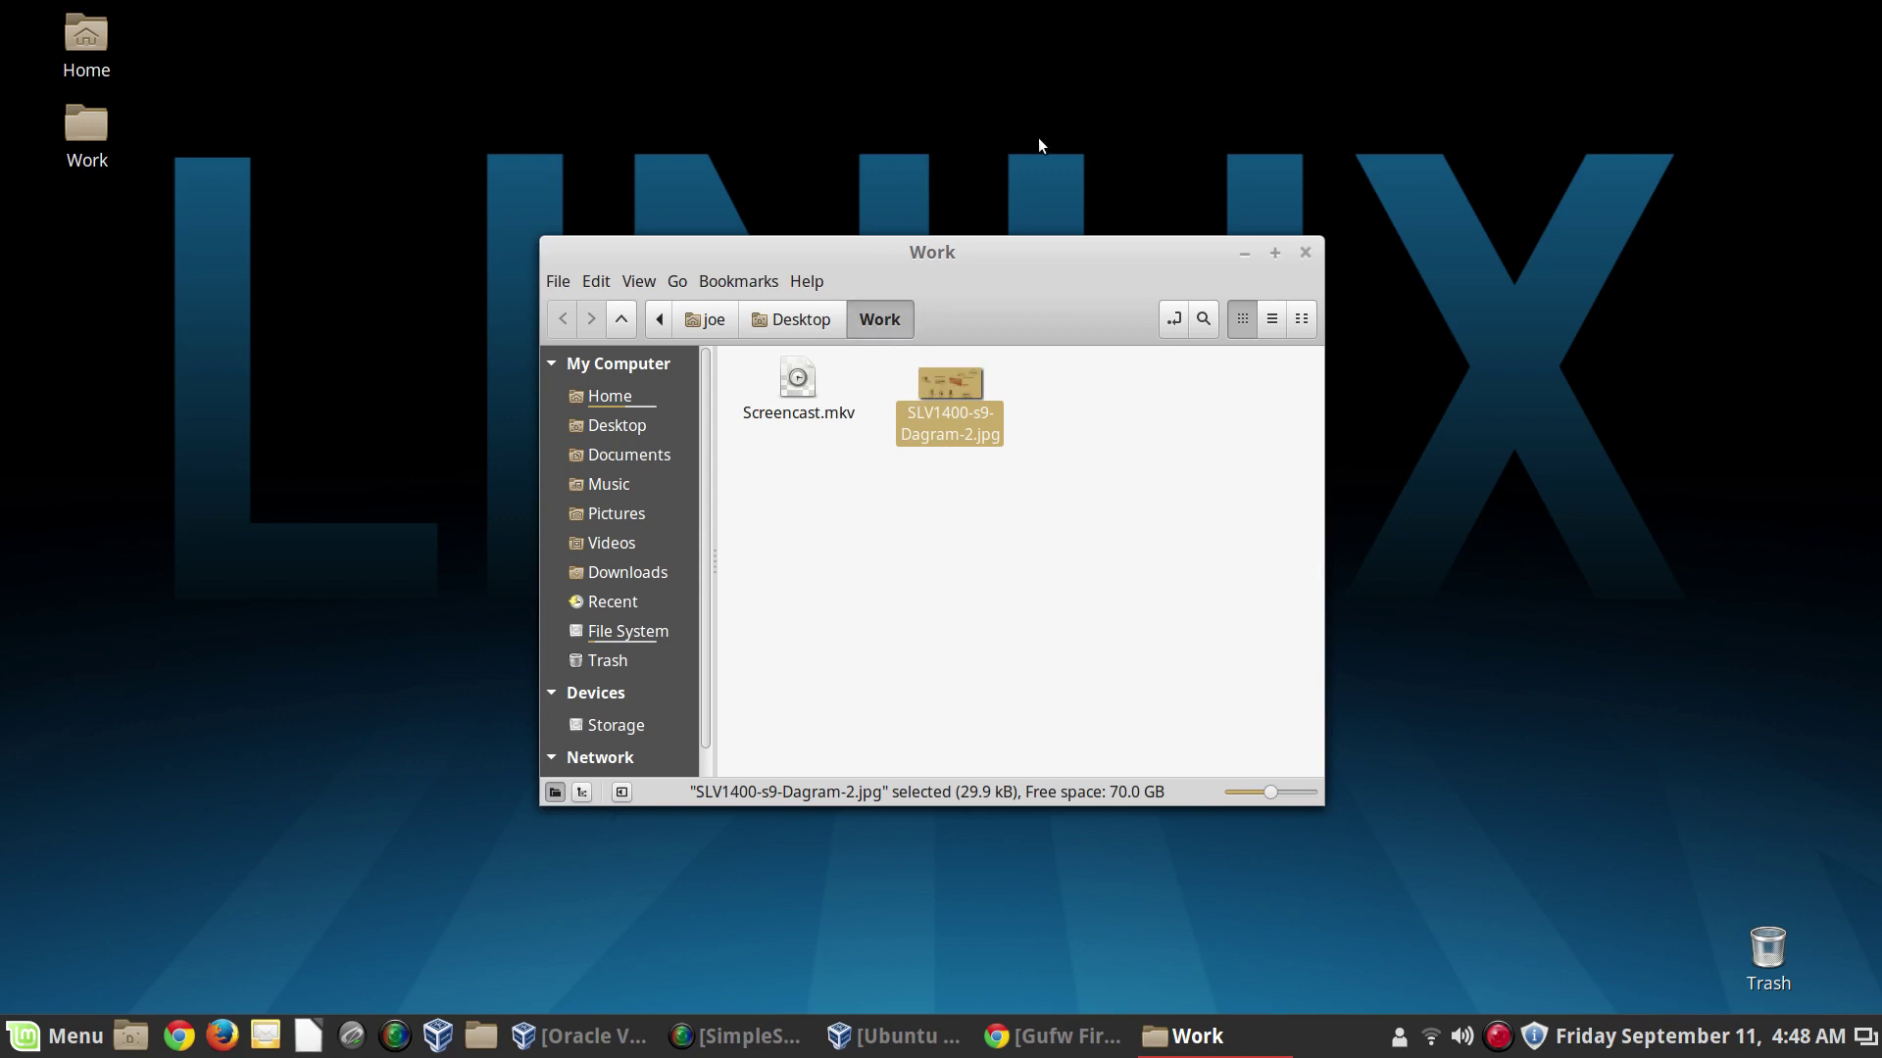
double_click(980, 386)
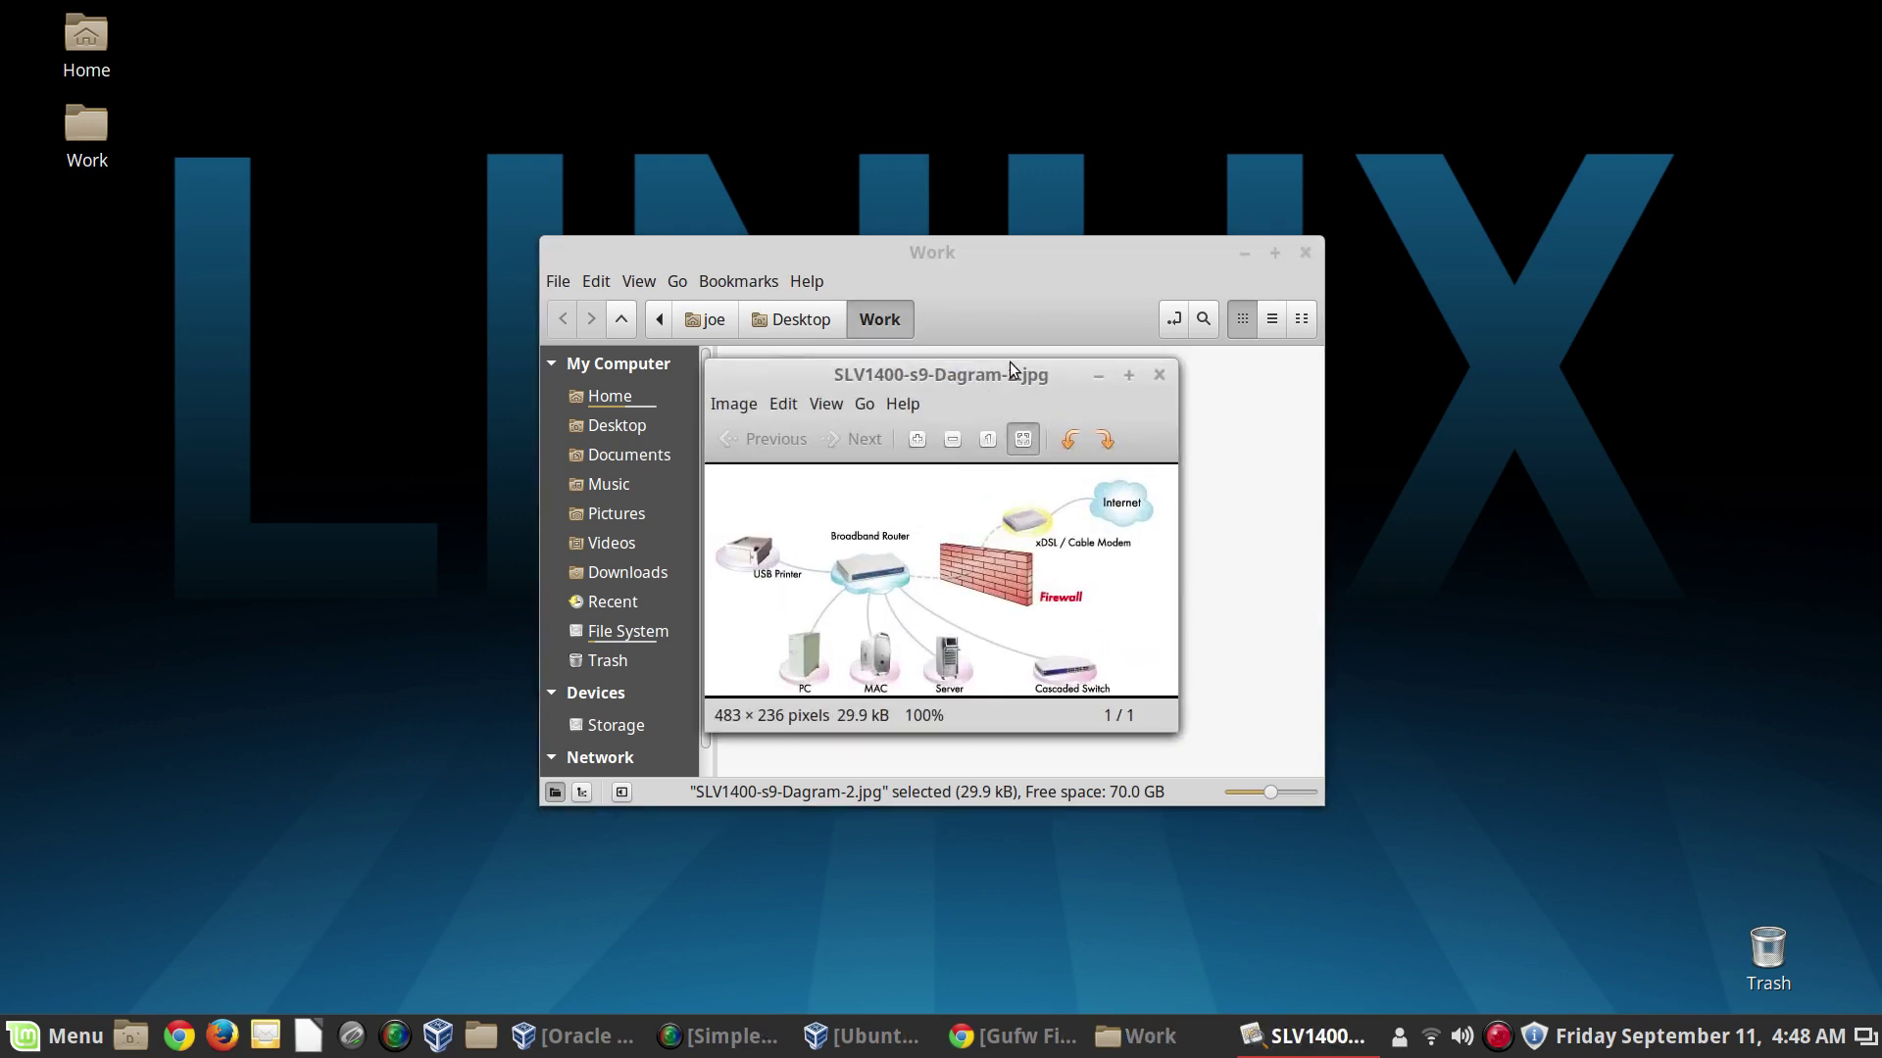
left_click(1305, 253)
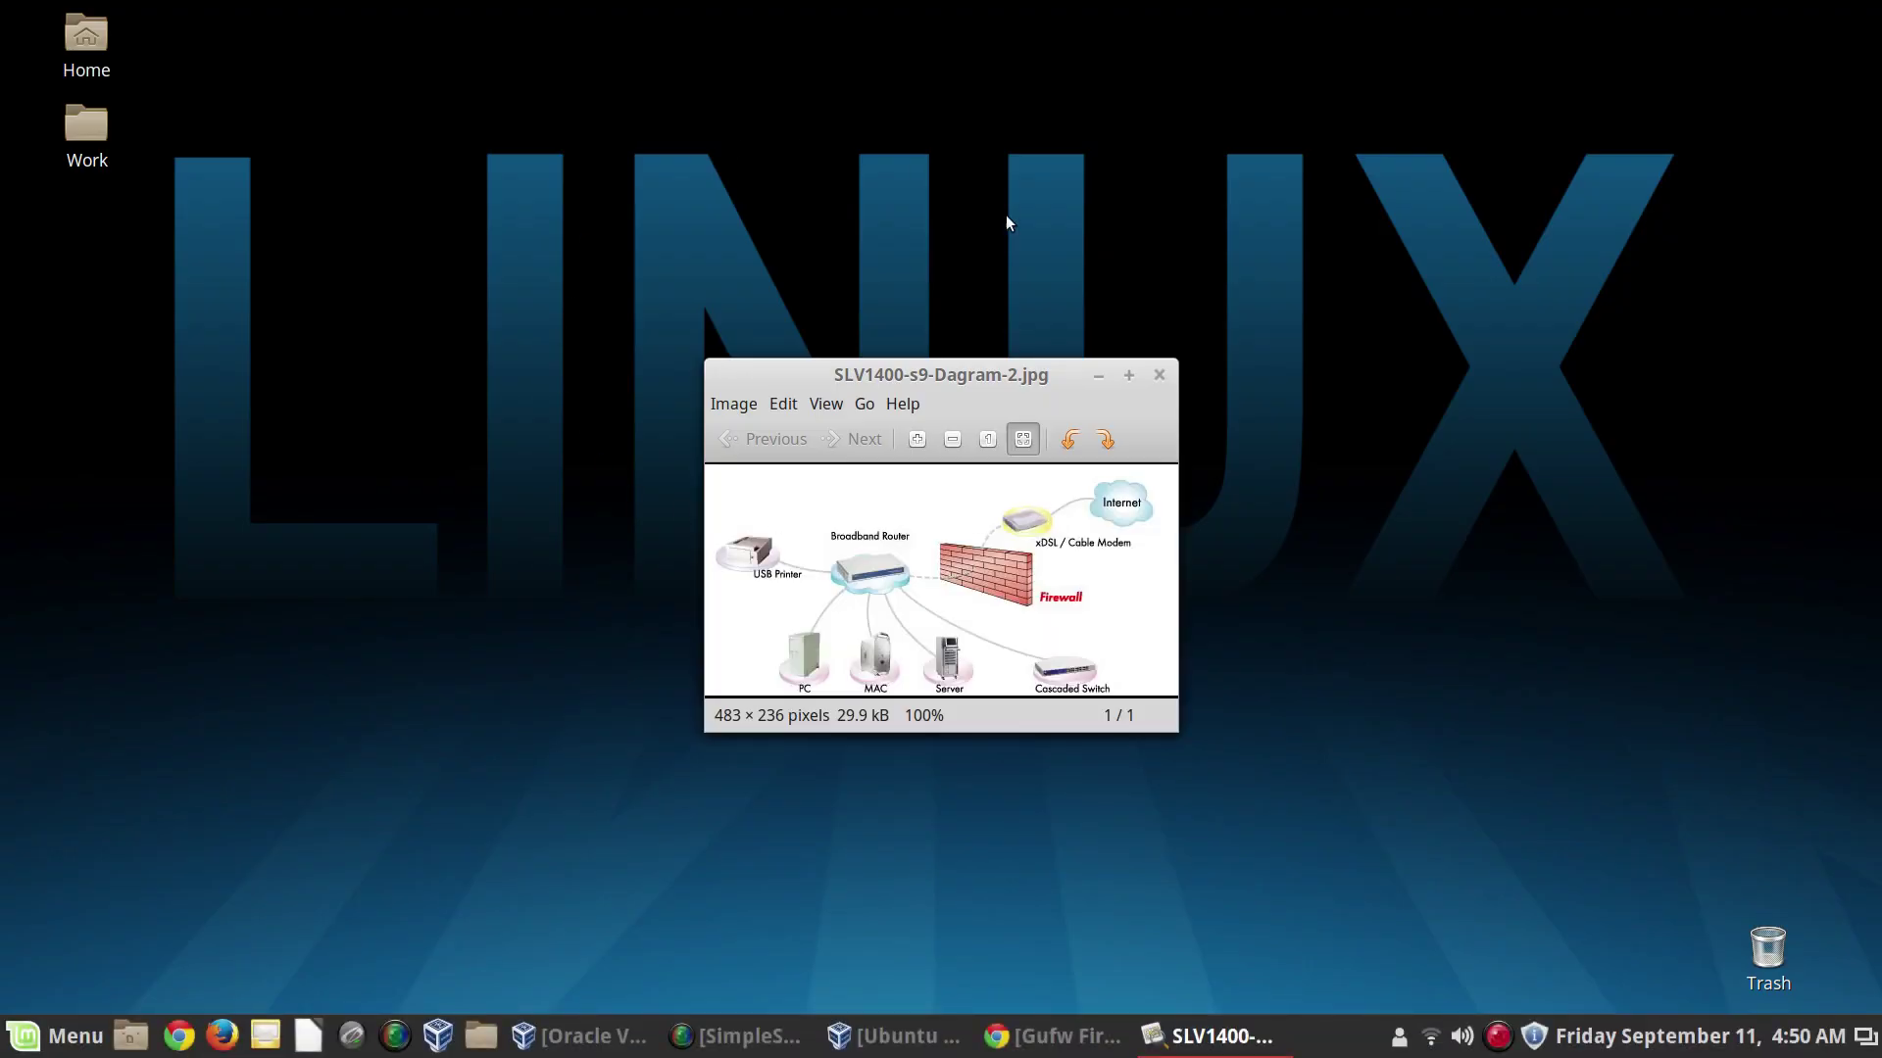
- Close the diagram viewer, review the gufw.org Gufw Firewall page in Chrome, then close Chrome
left_click(1160, 376)
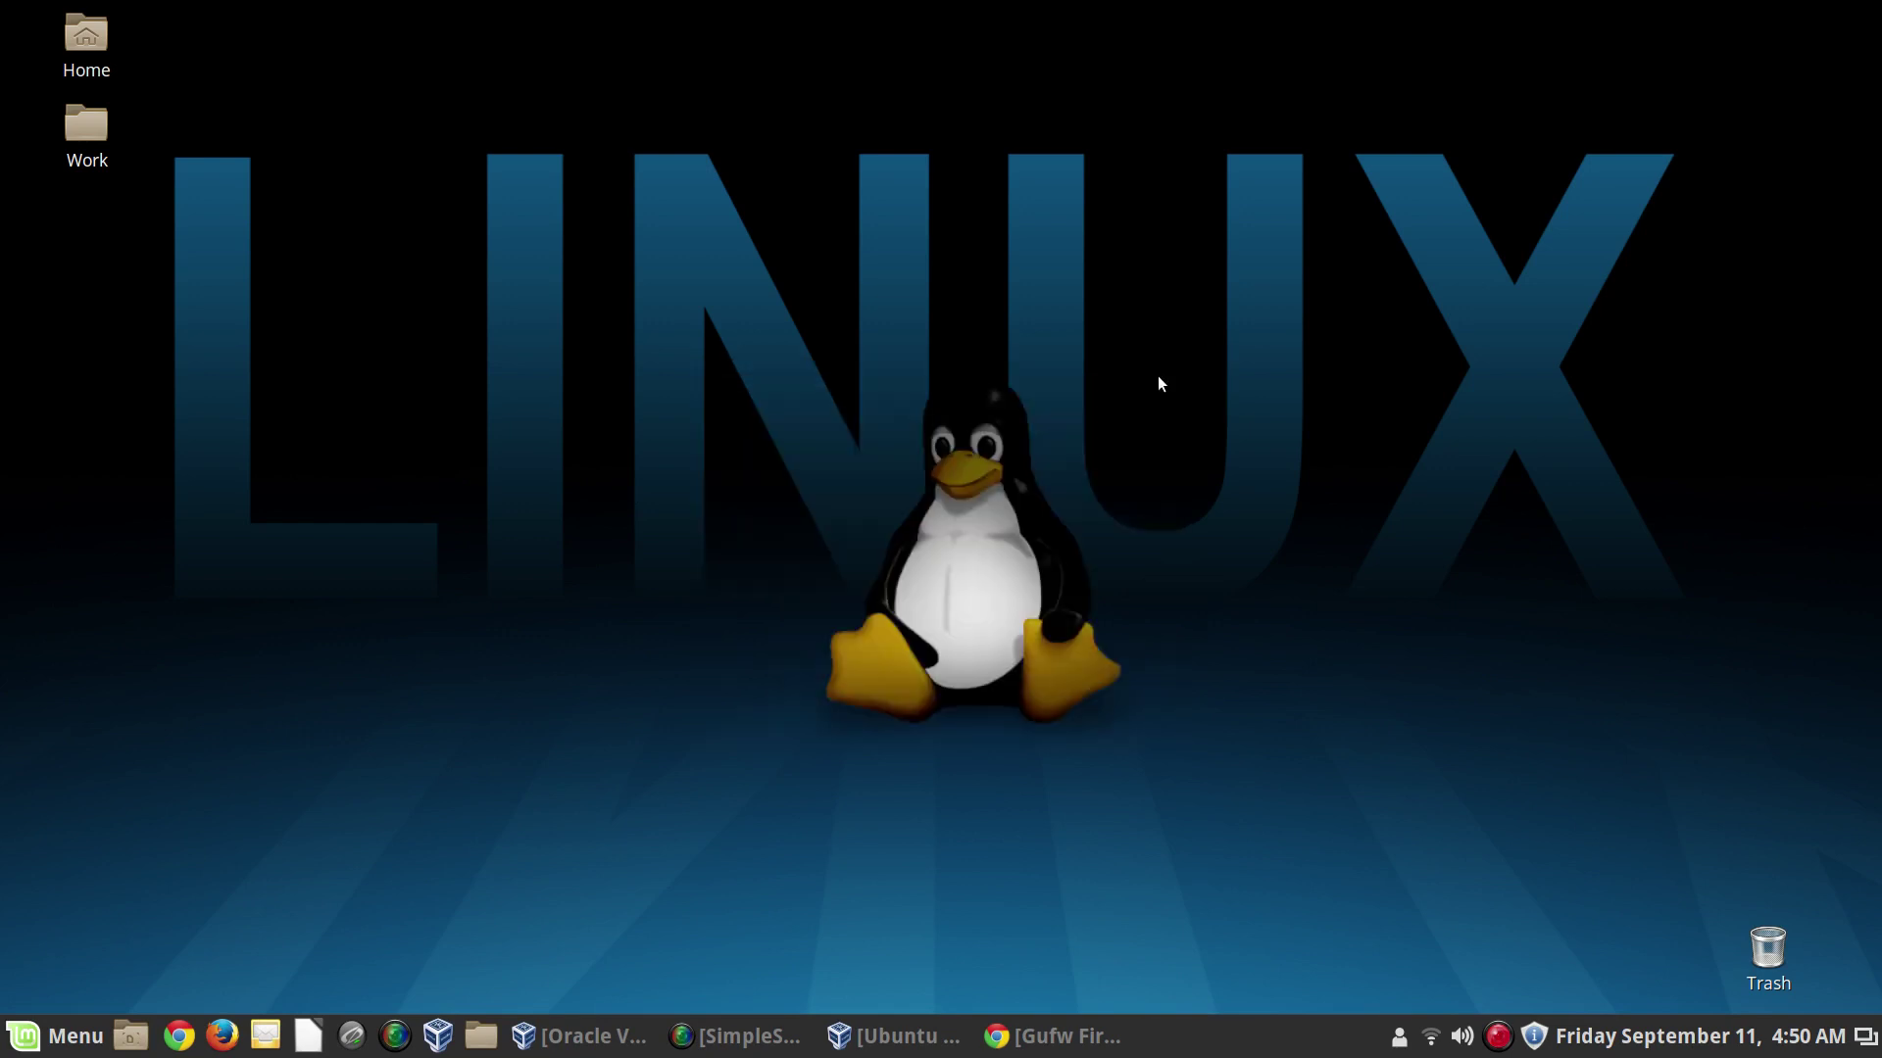
left_click(1007, 1047)
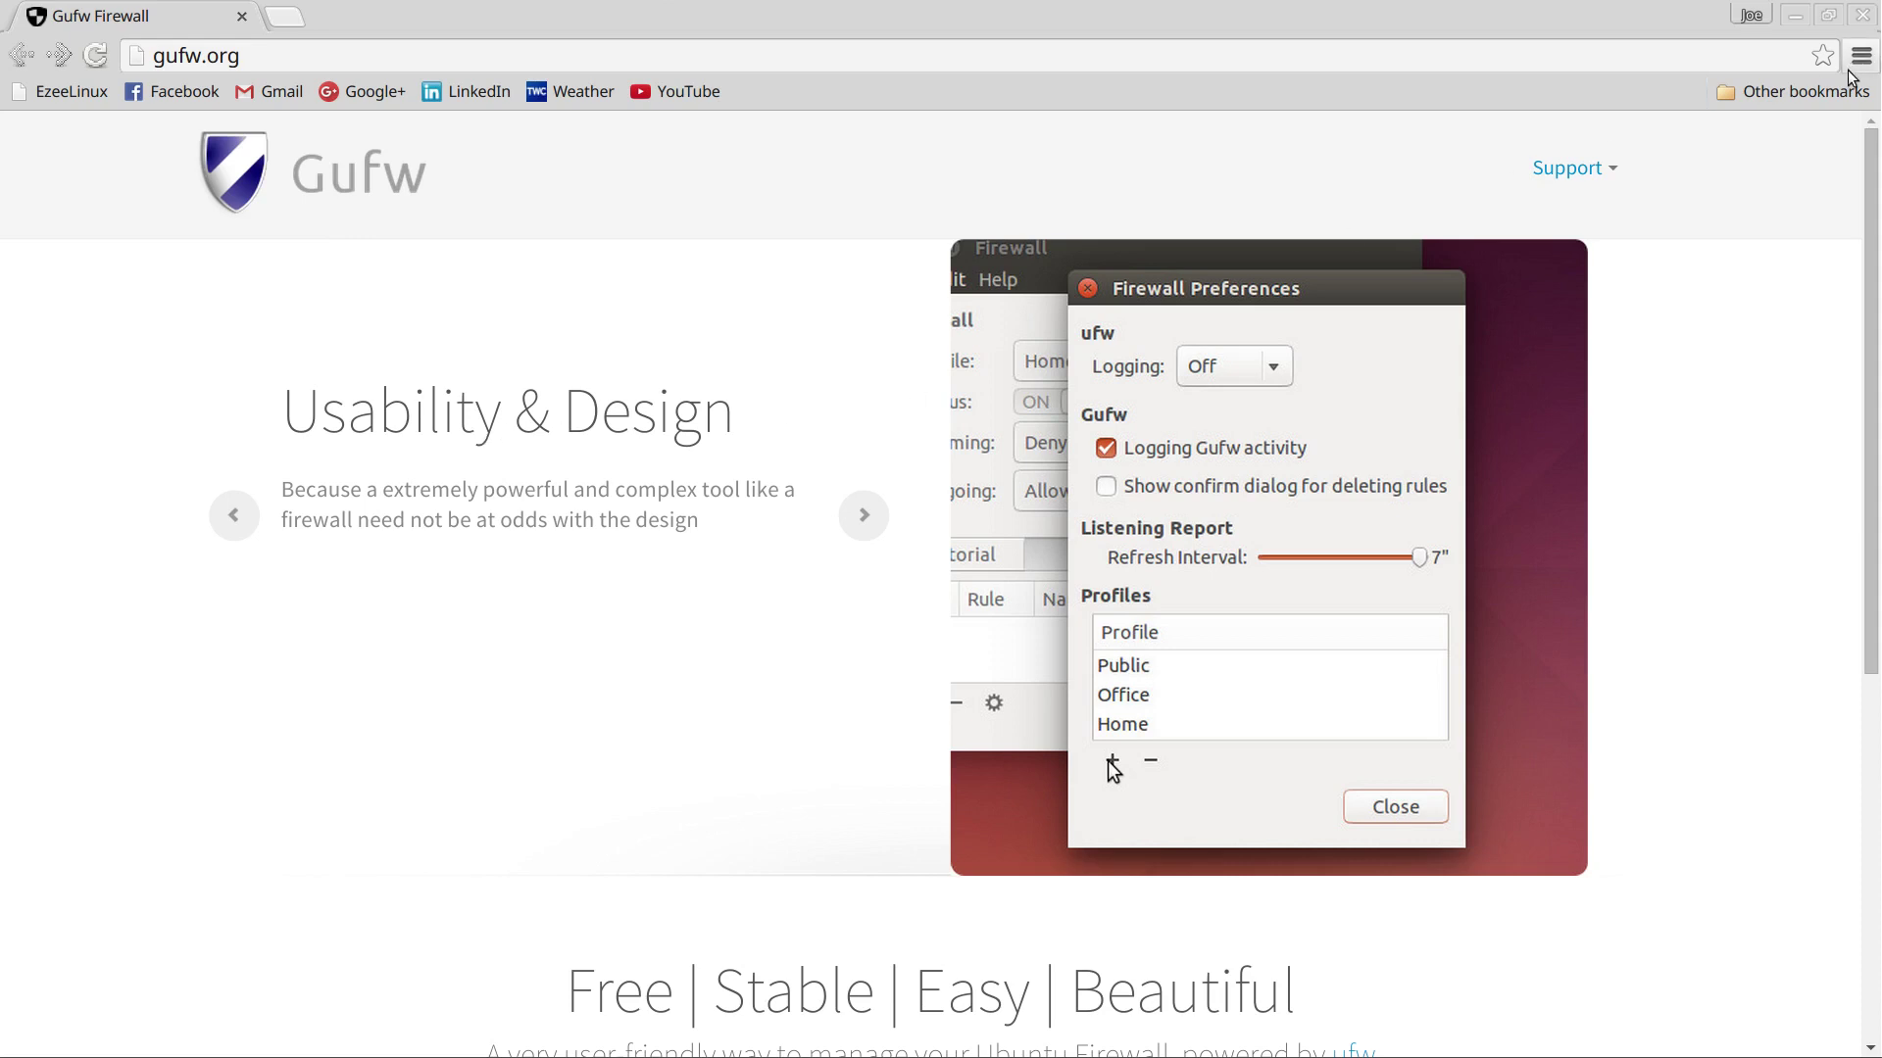
left_click(1863, 15)
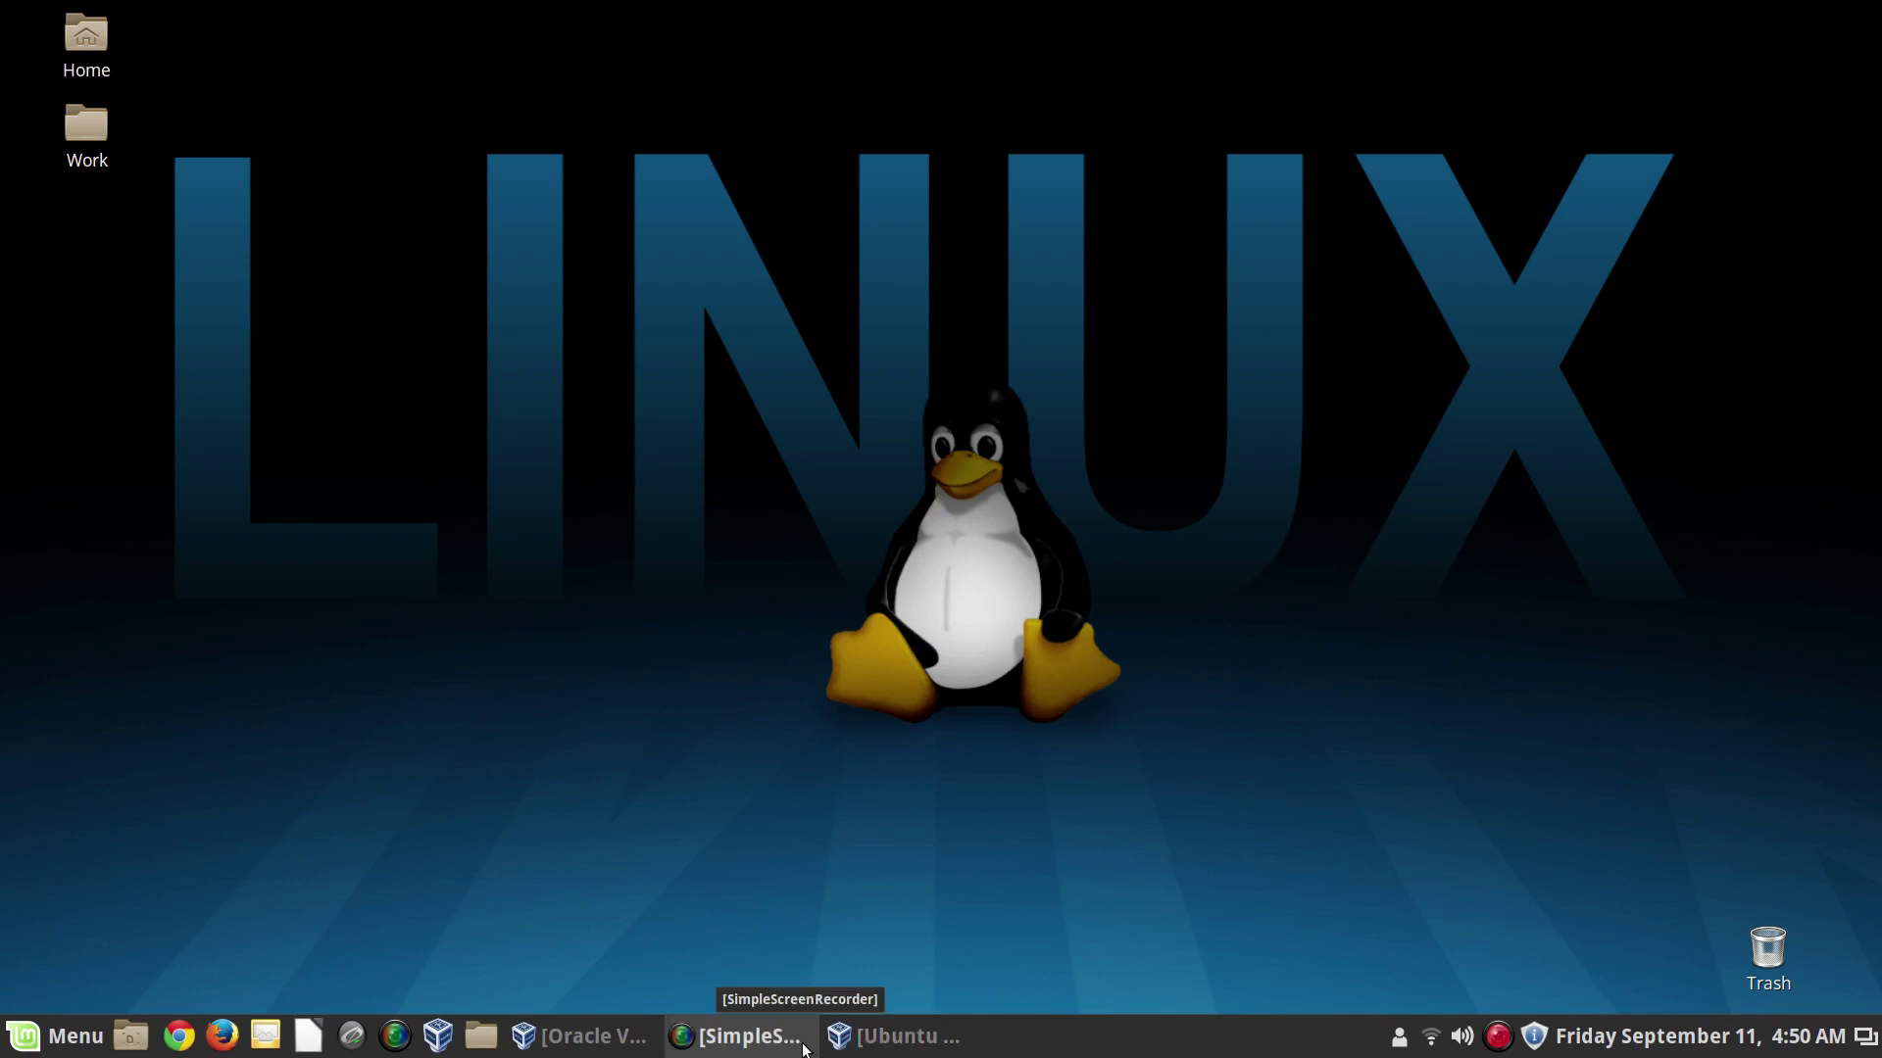
- Restore the Ubuntu VM from VirtualBox and launch Firewall Configuration from the Dash
left_click(625, 1051)
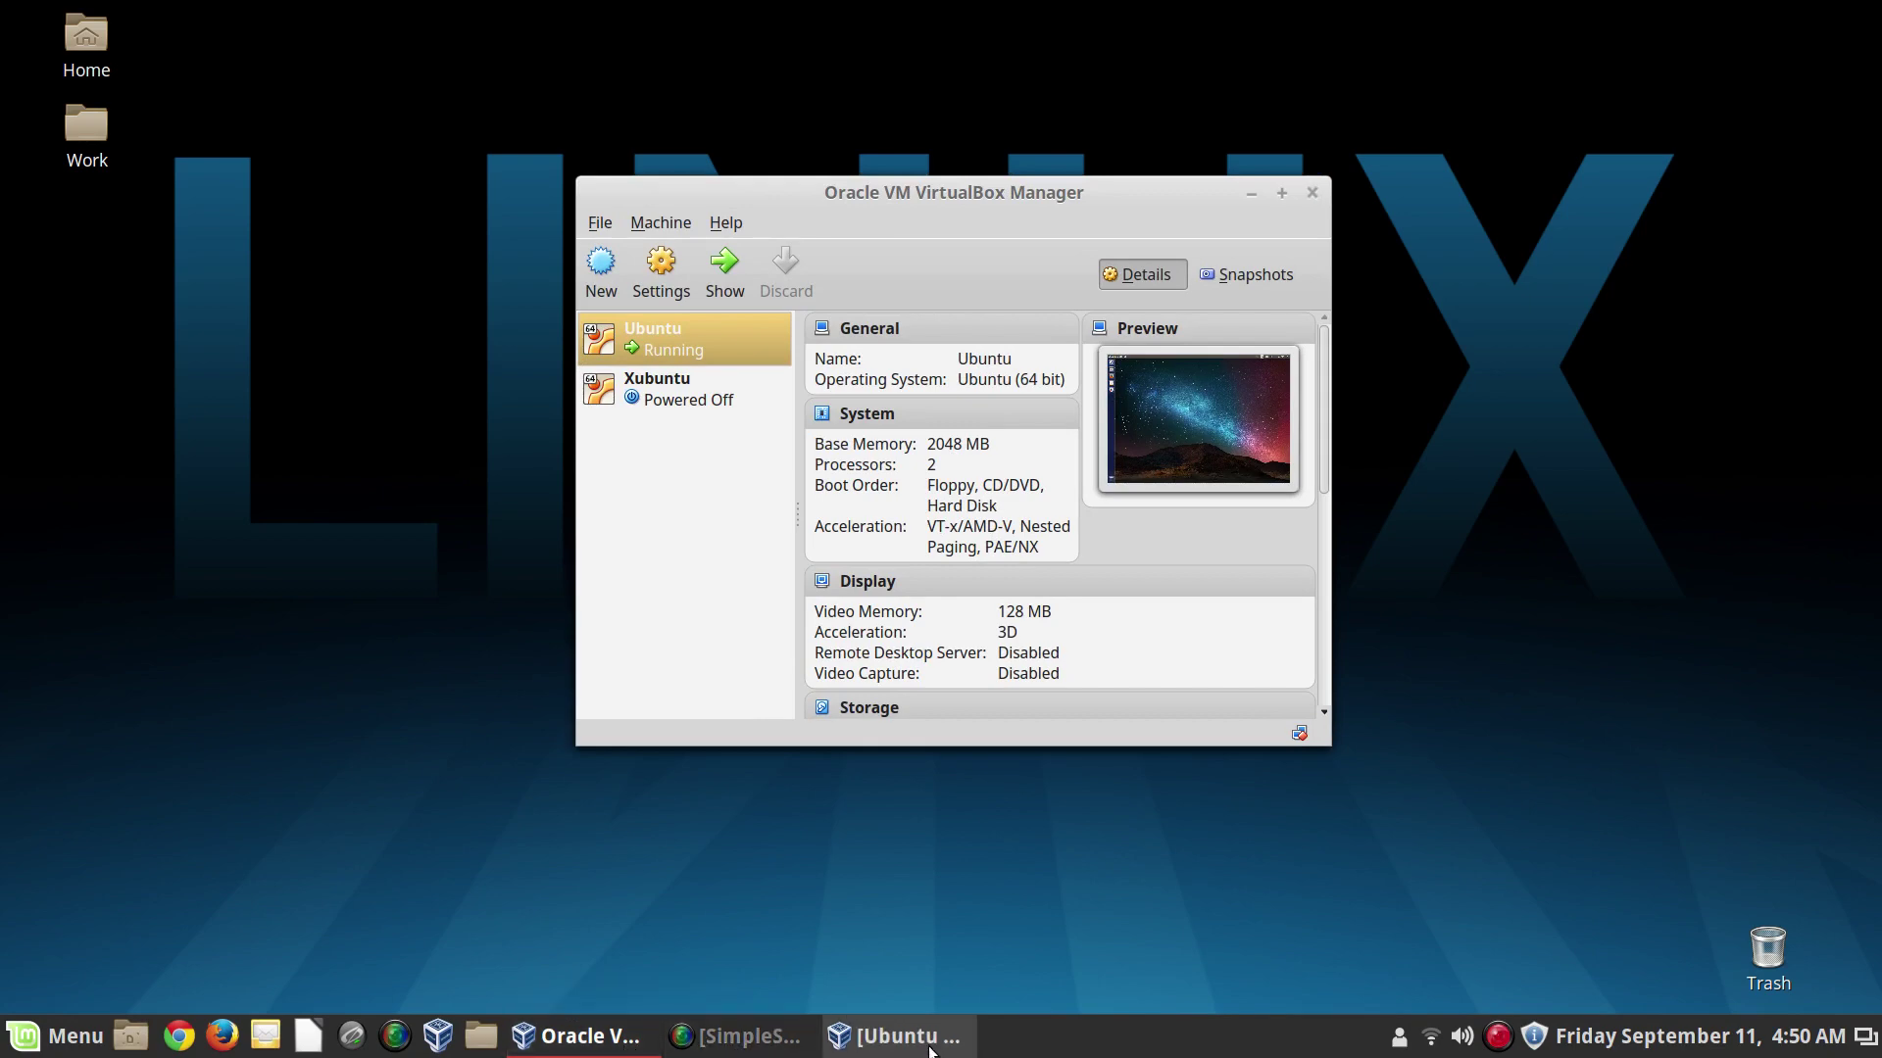
left_click(932, 1050)
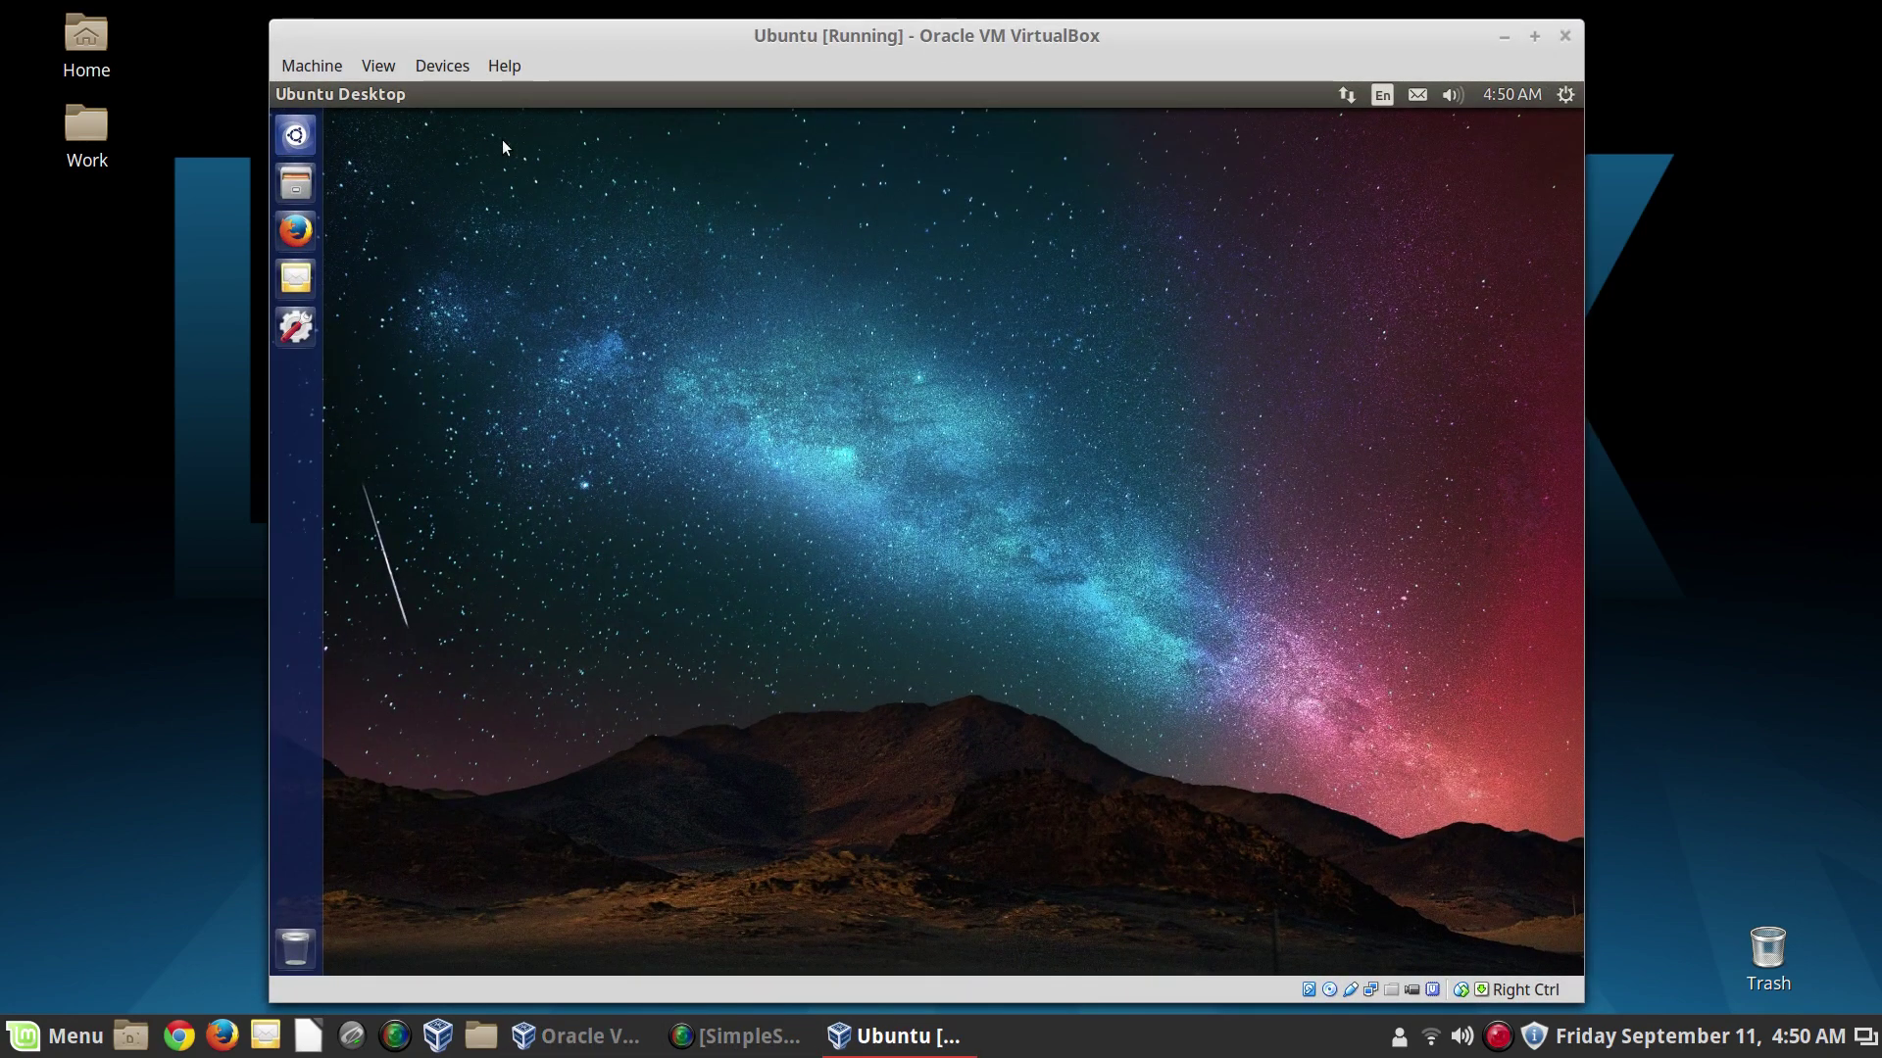
left_click(313, 137)
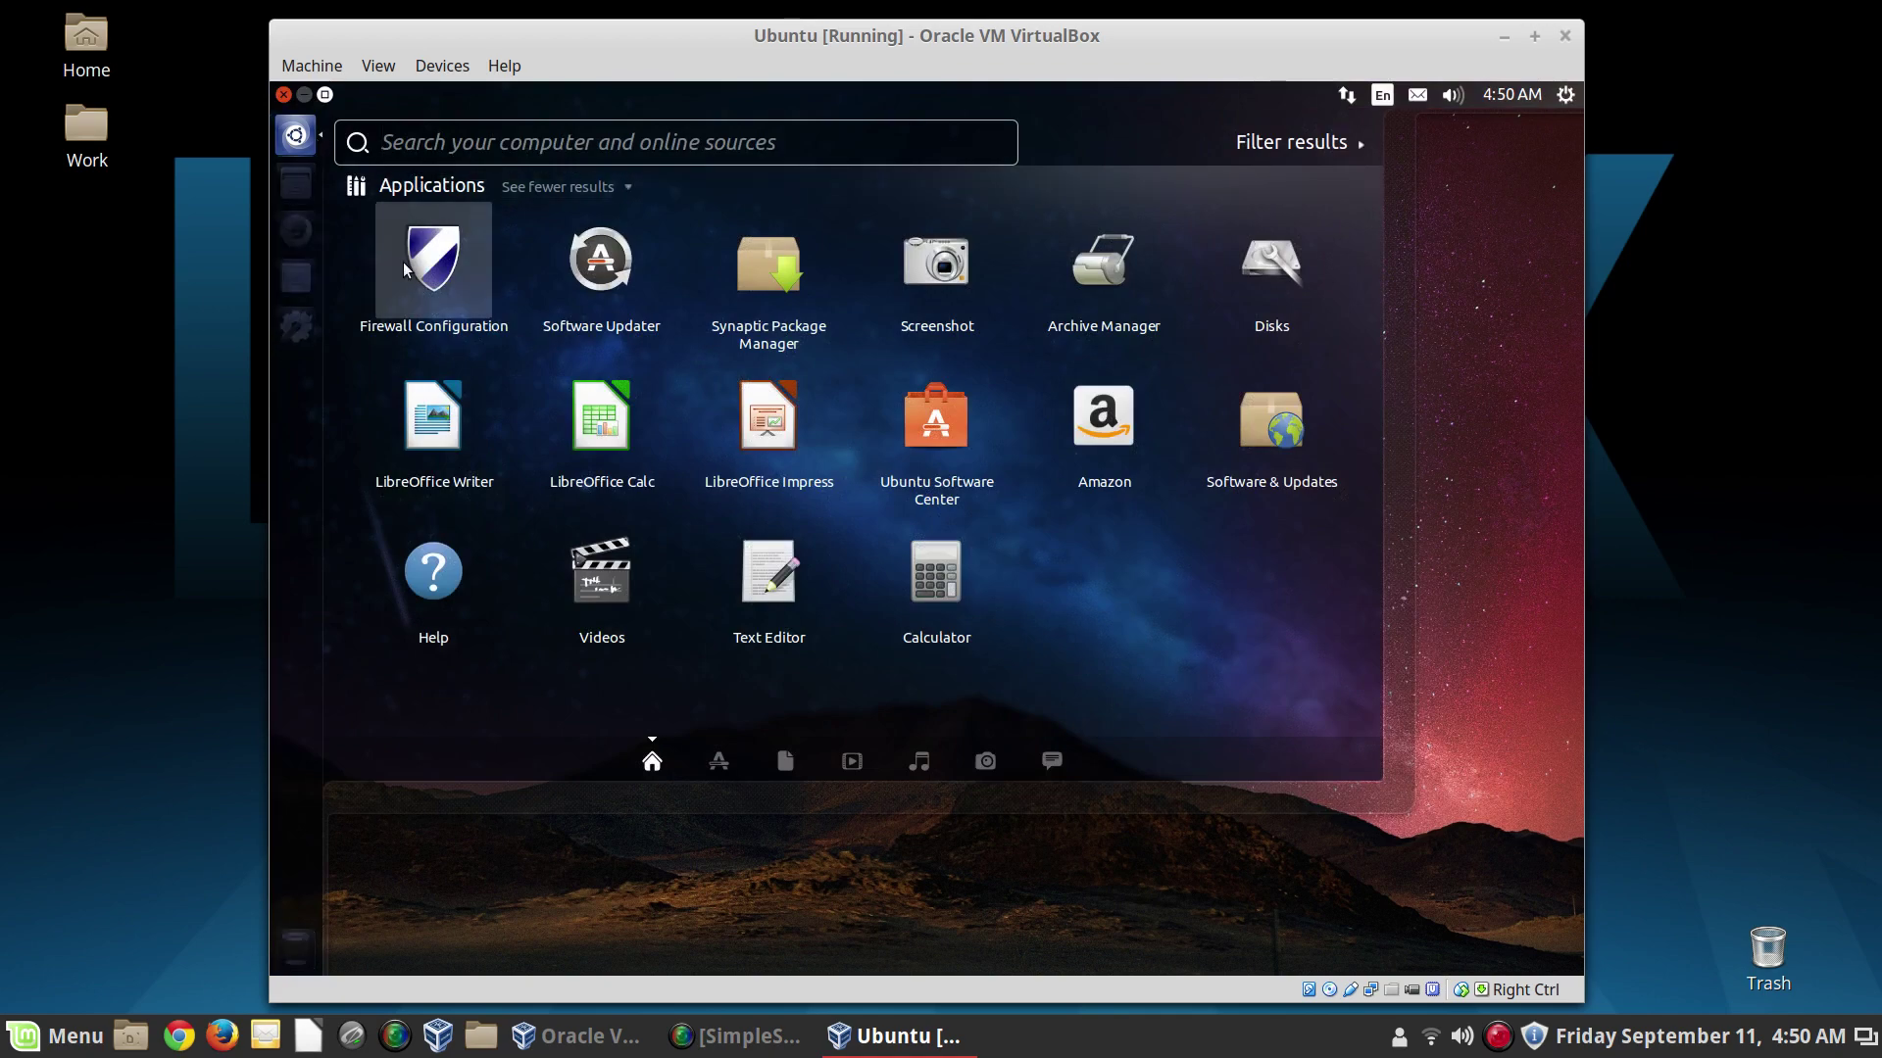
left_click(403, 261)
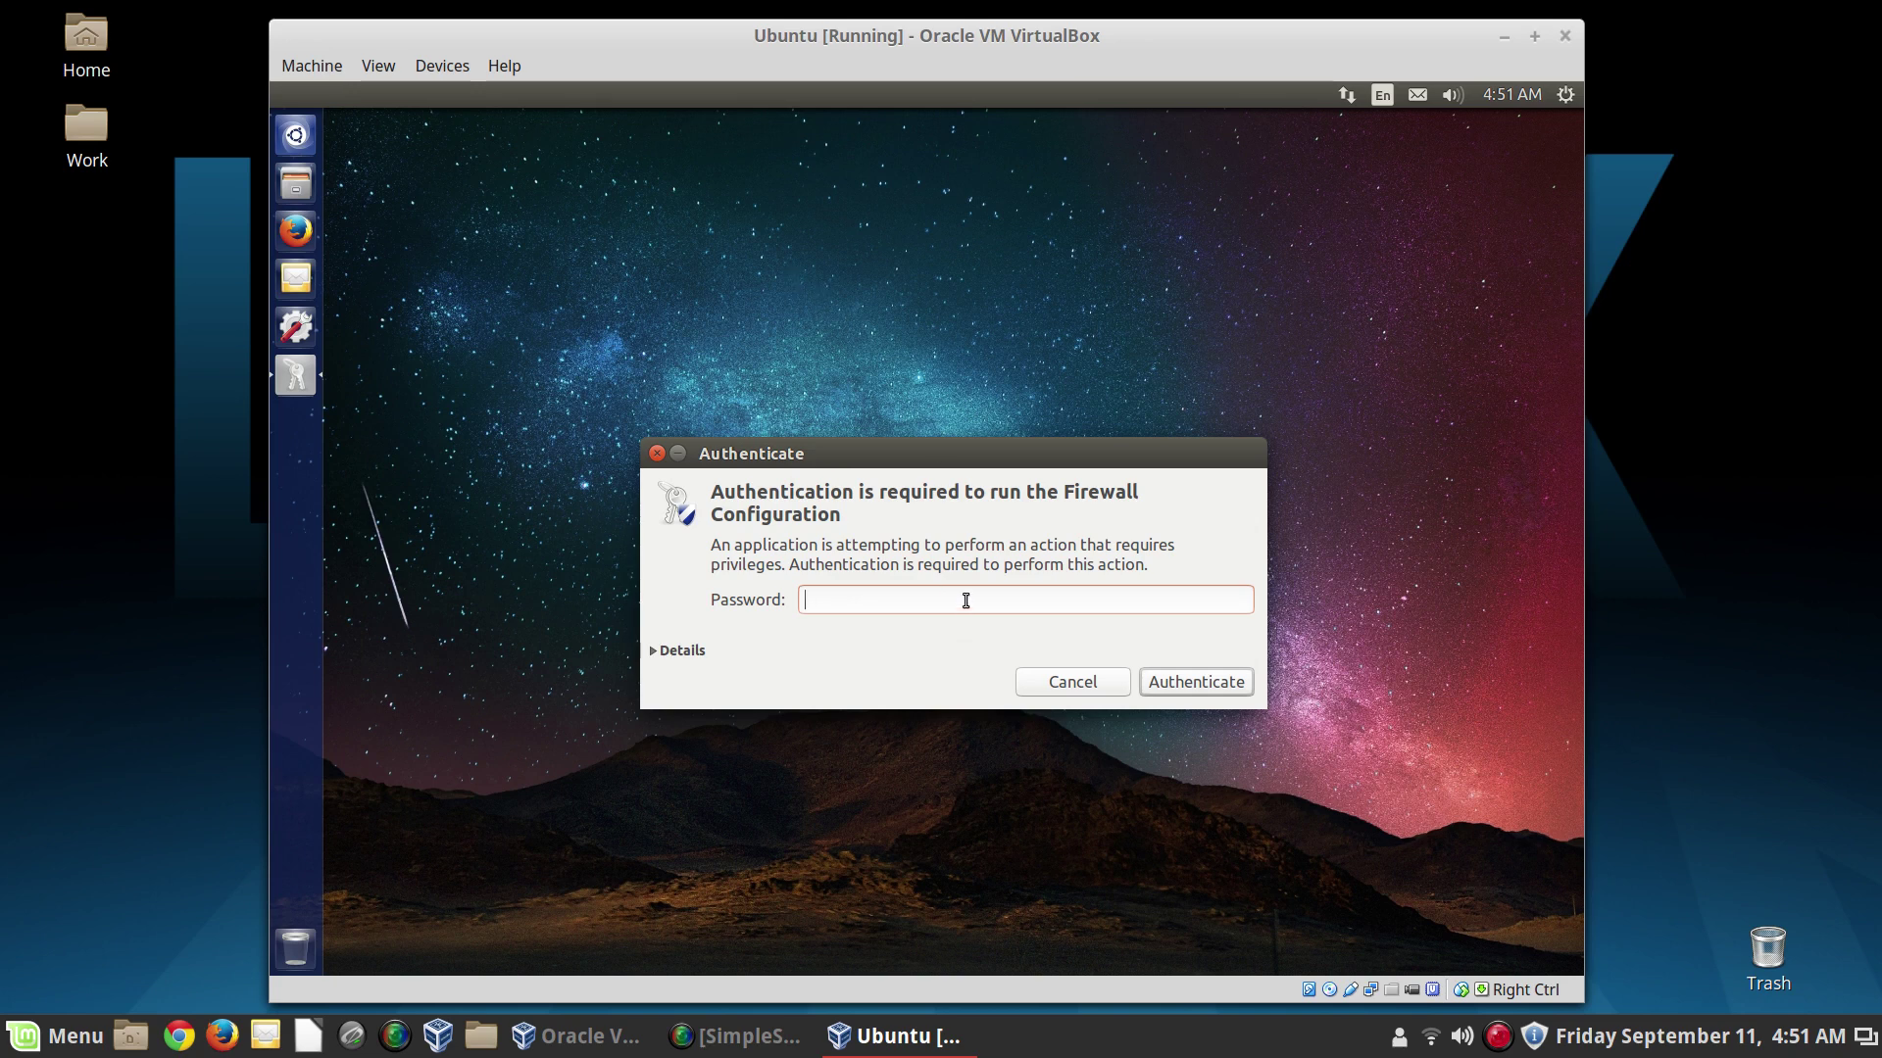
- Authenticate with the admin password, turn the firewall on (Incoming Deny, Outgoing Allow), and show the Rules list
type("******")
key("Return")
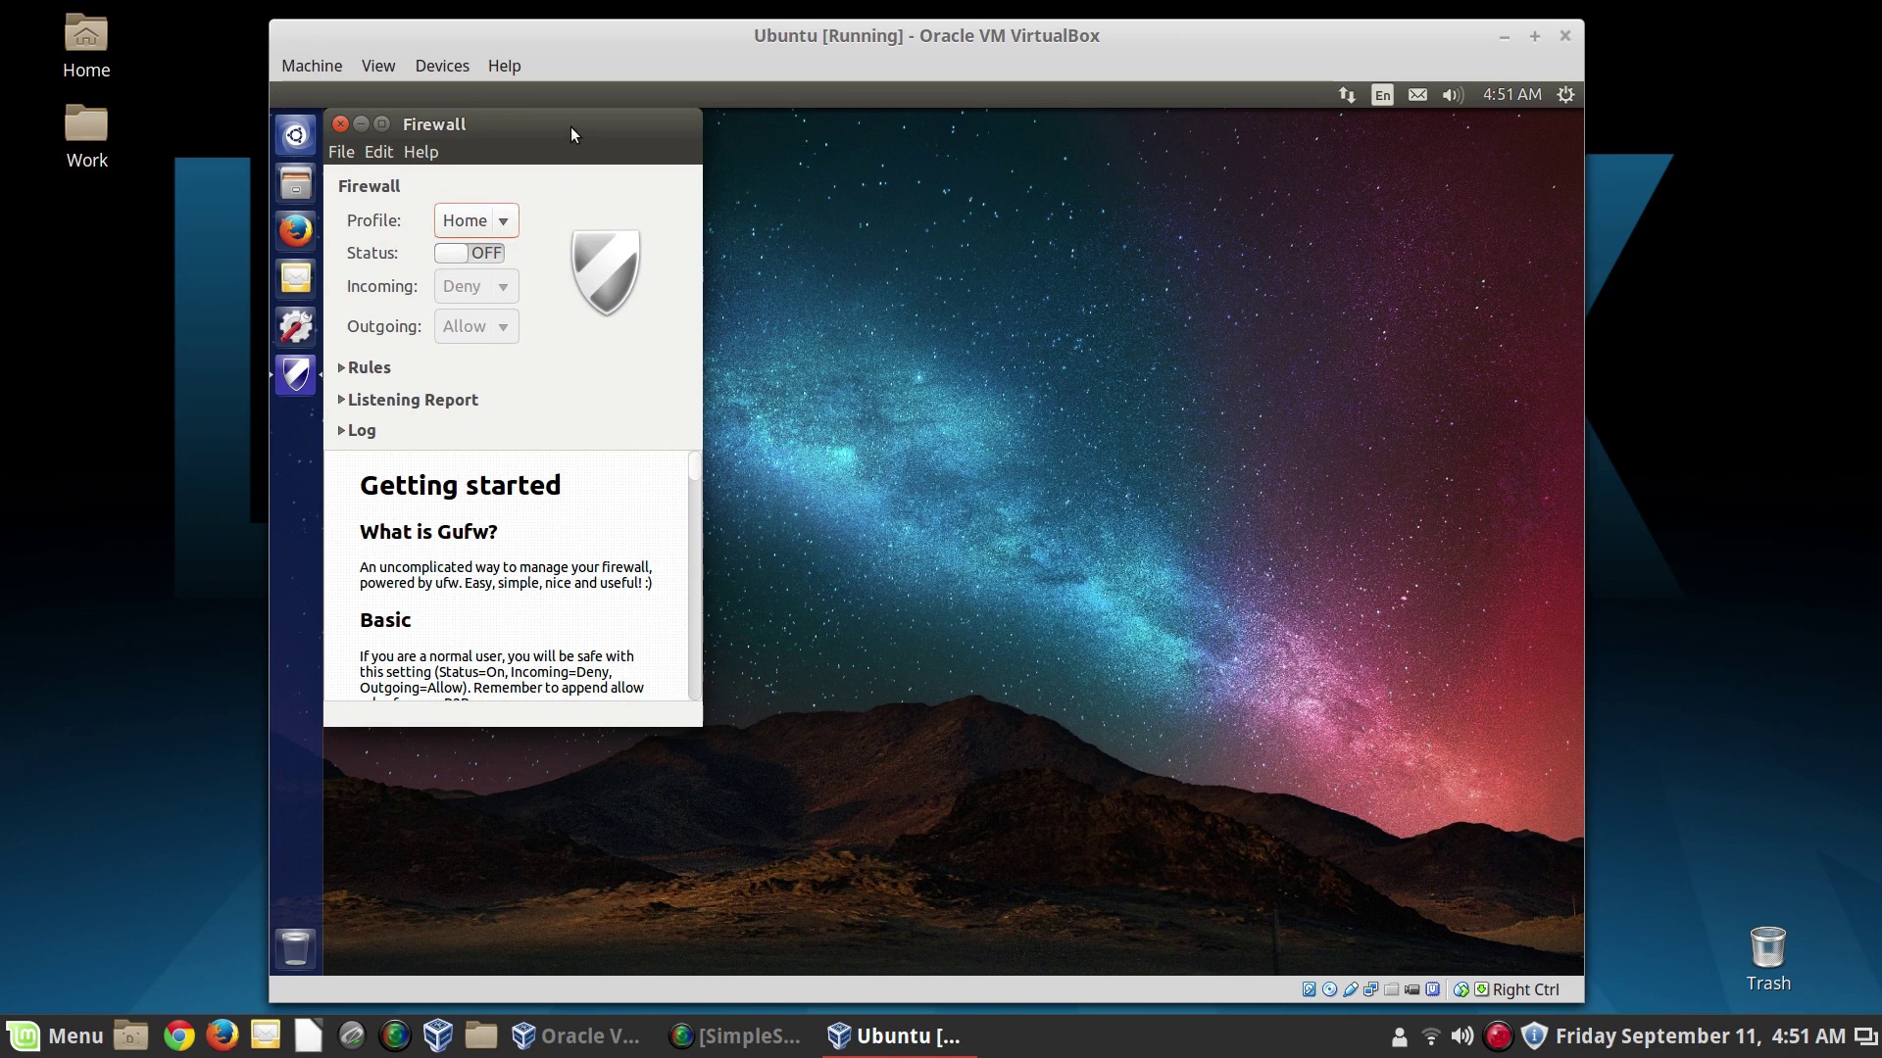
left_click_drag(570, 126, 747, 182)
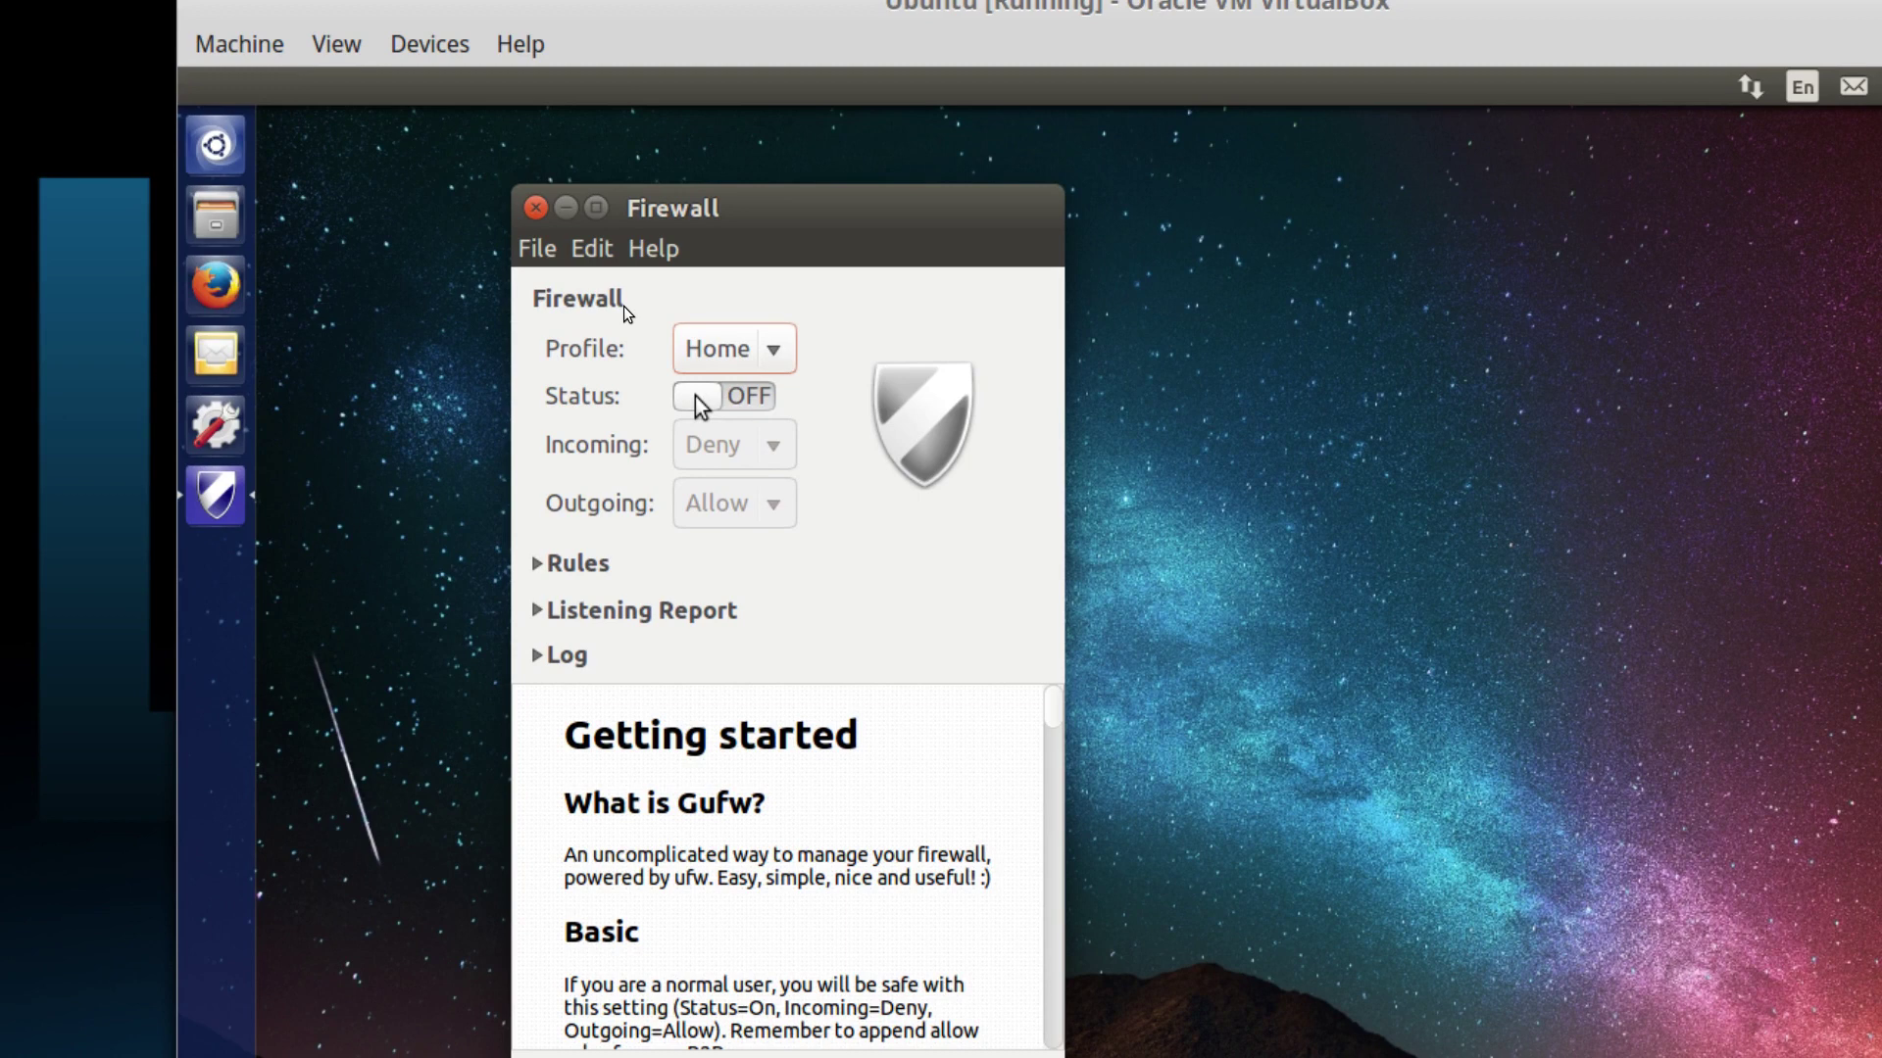
left_click(698, 398)
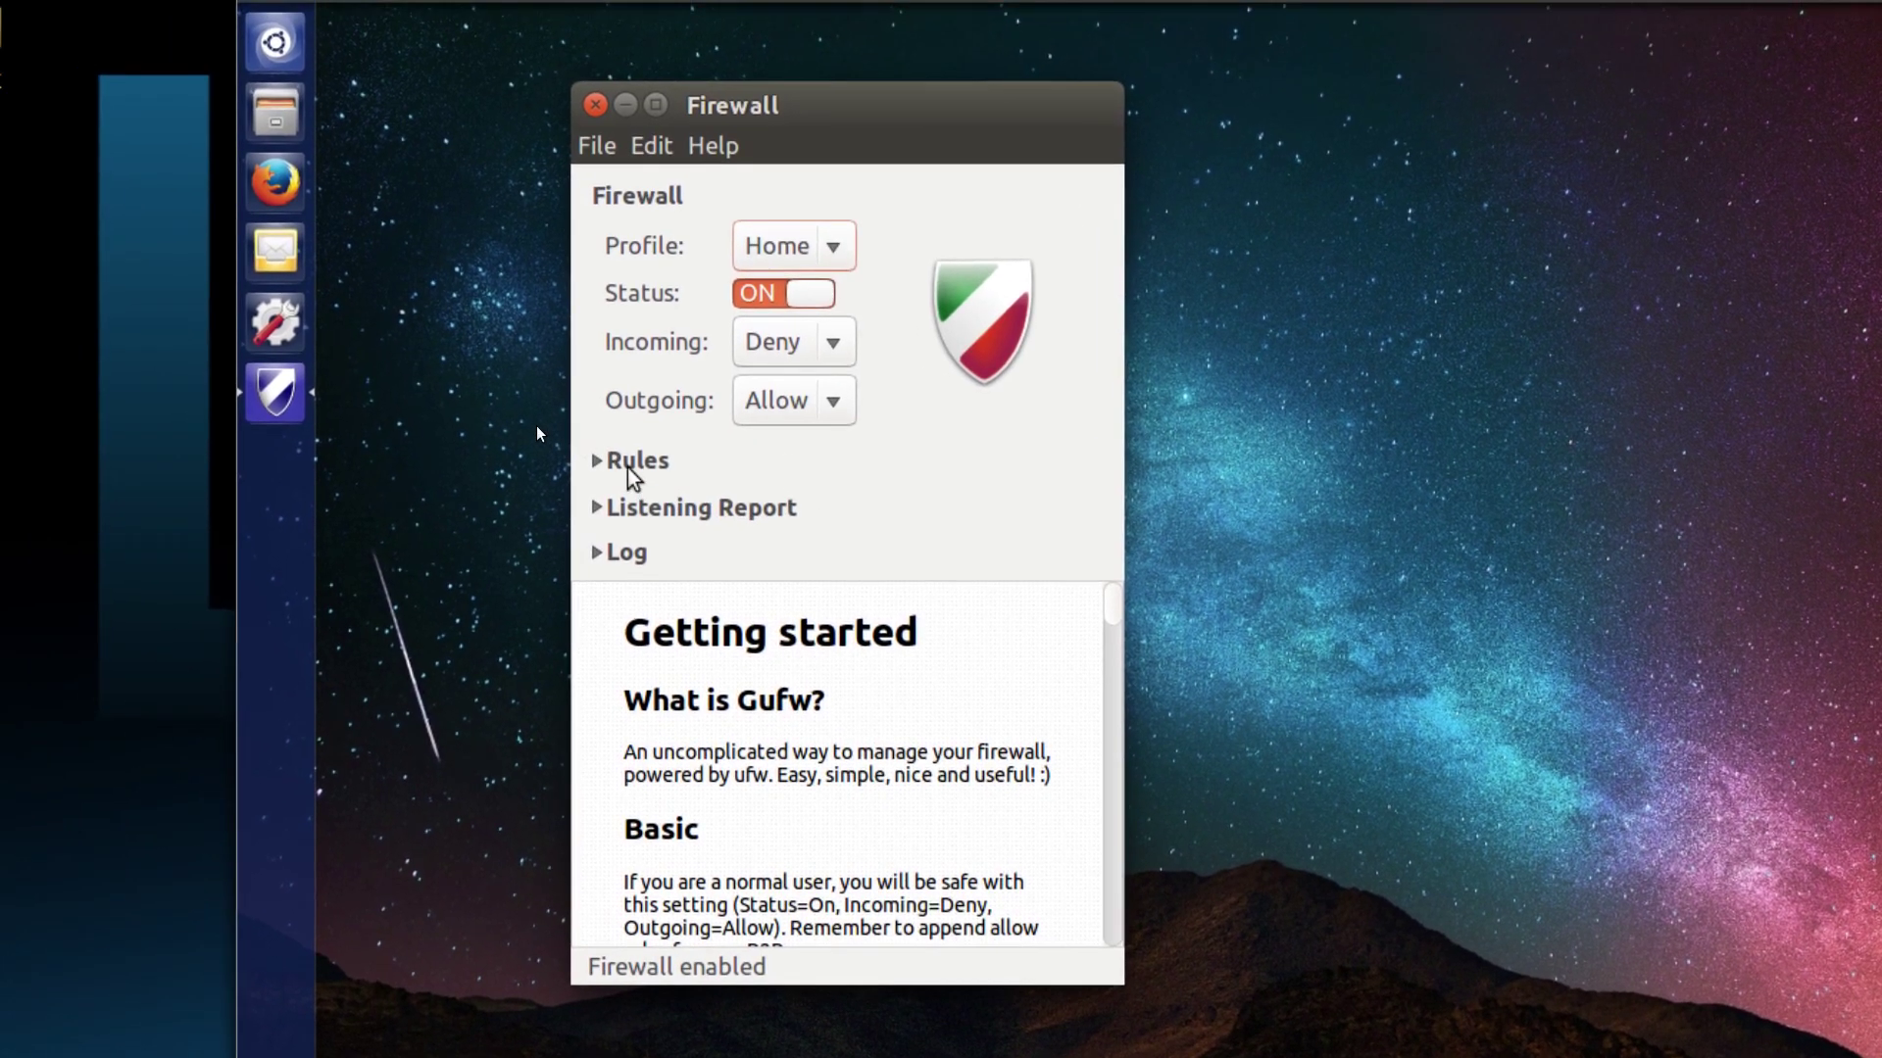
left_click(628, 466)
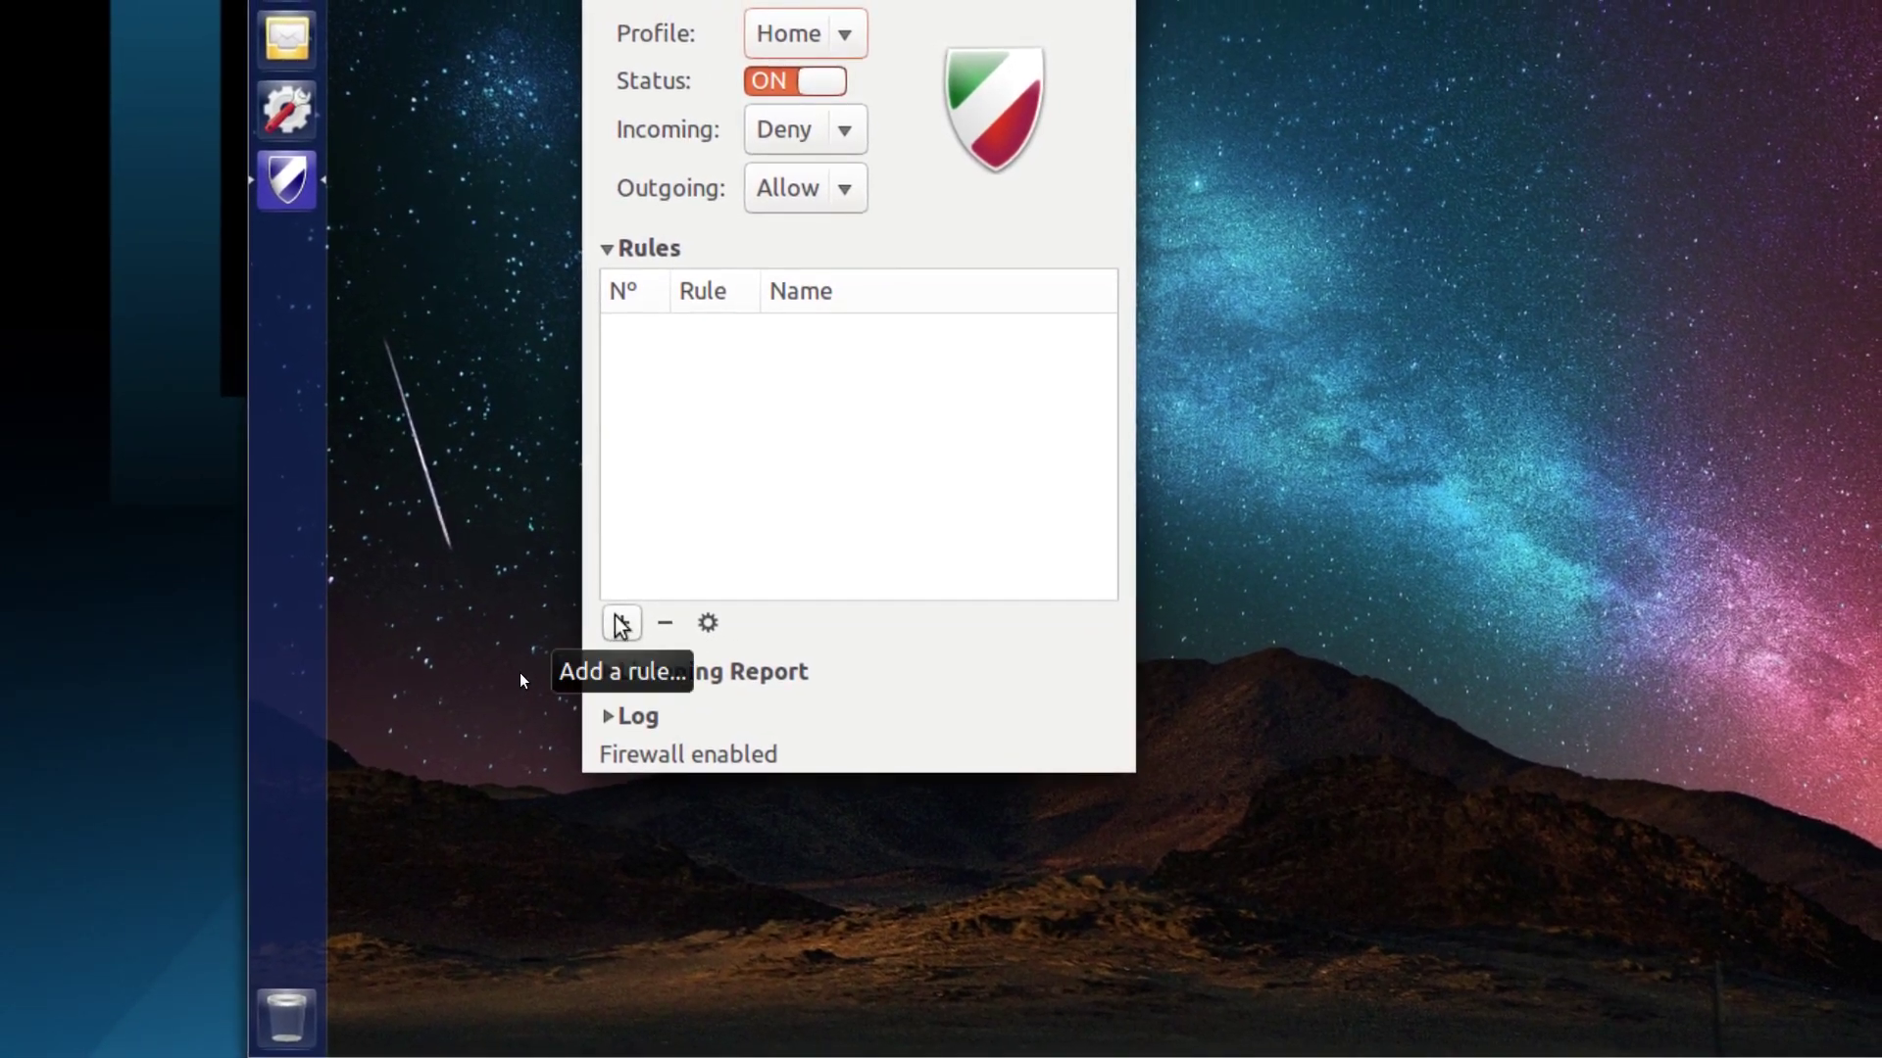
- Start a new firewall rule and browse the preconfigured applications list
left_click(621, 622)
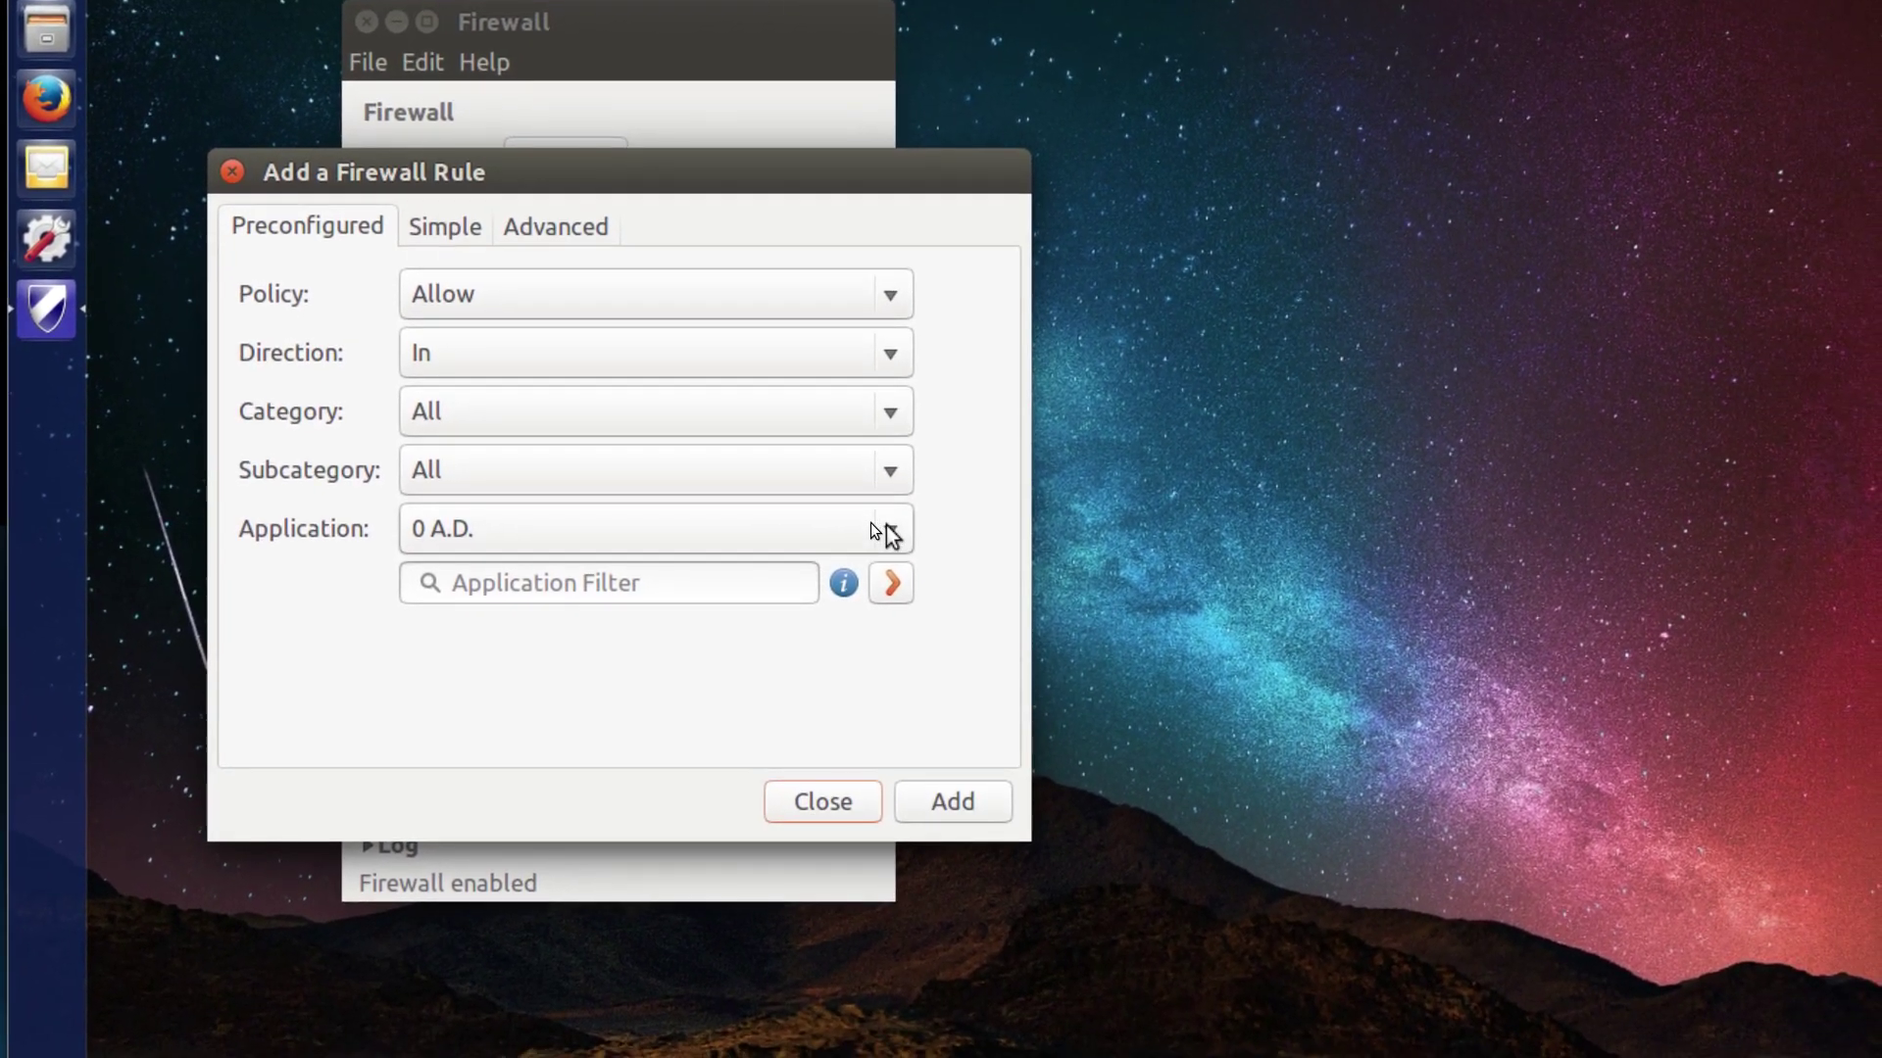
left_click(870, 525)
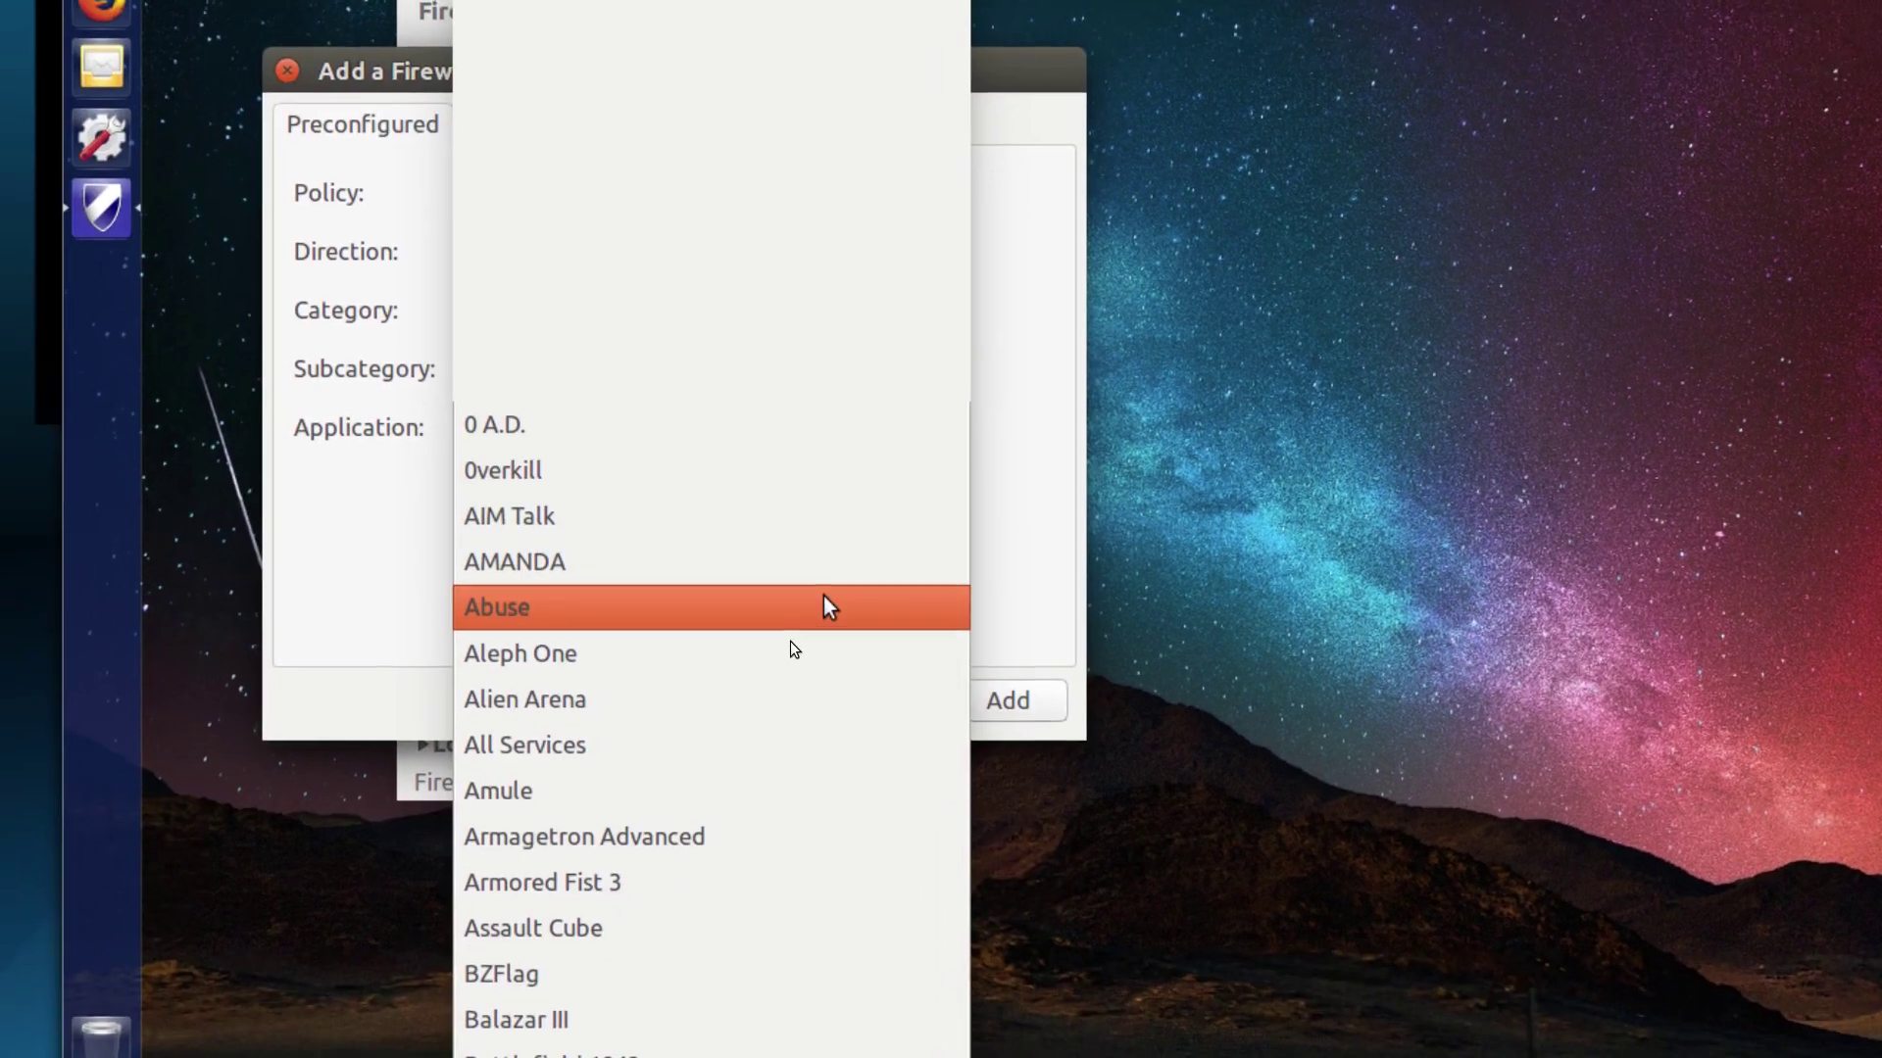
scroll(819, 607, "down", 3)
scroll(809, 602, "down", 10)
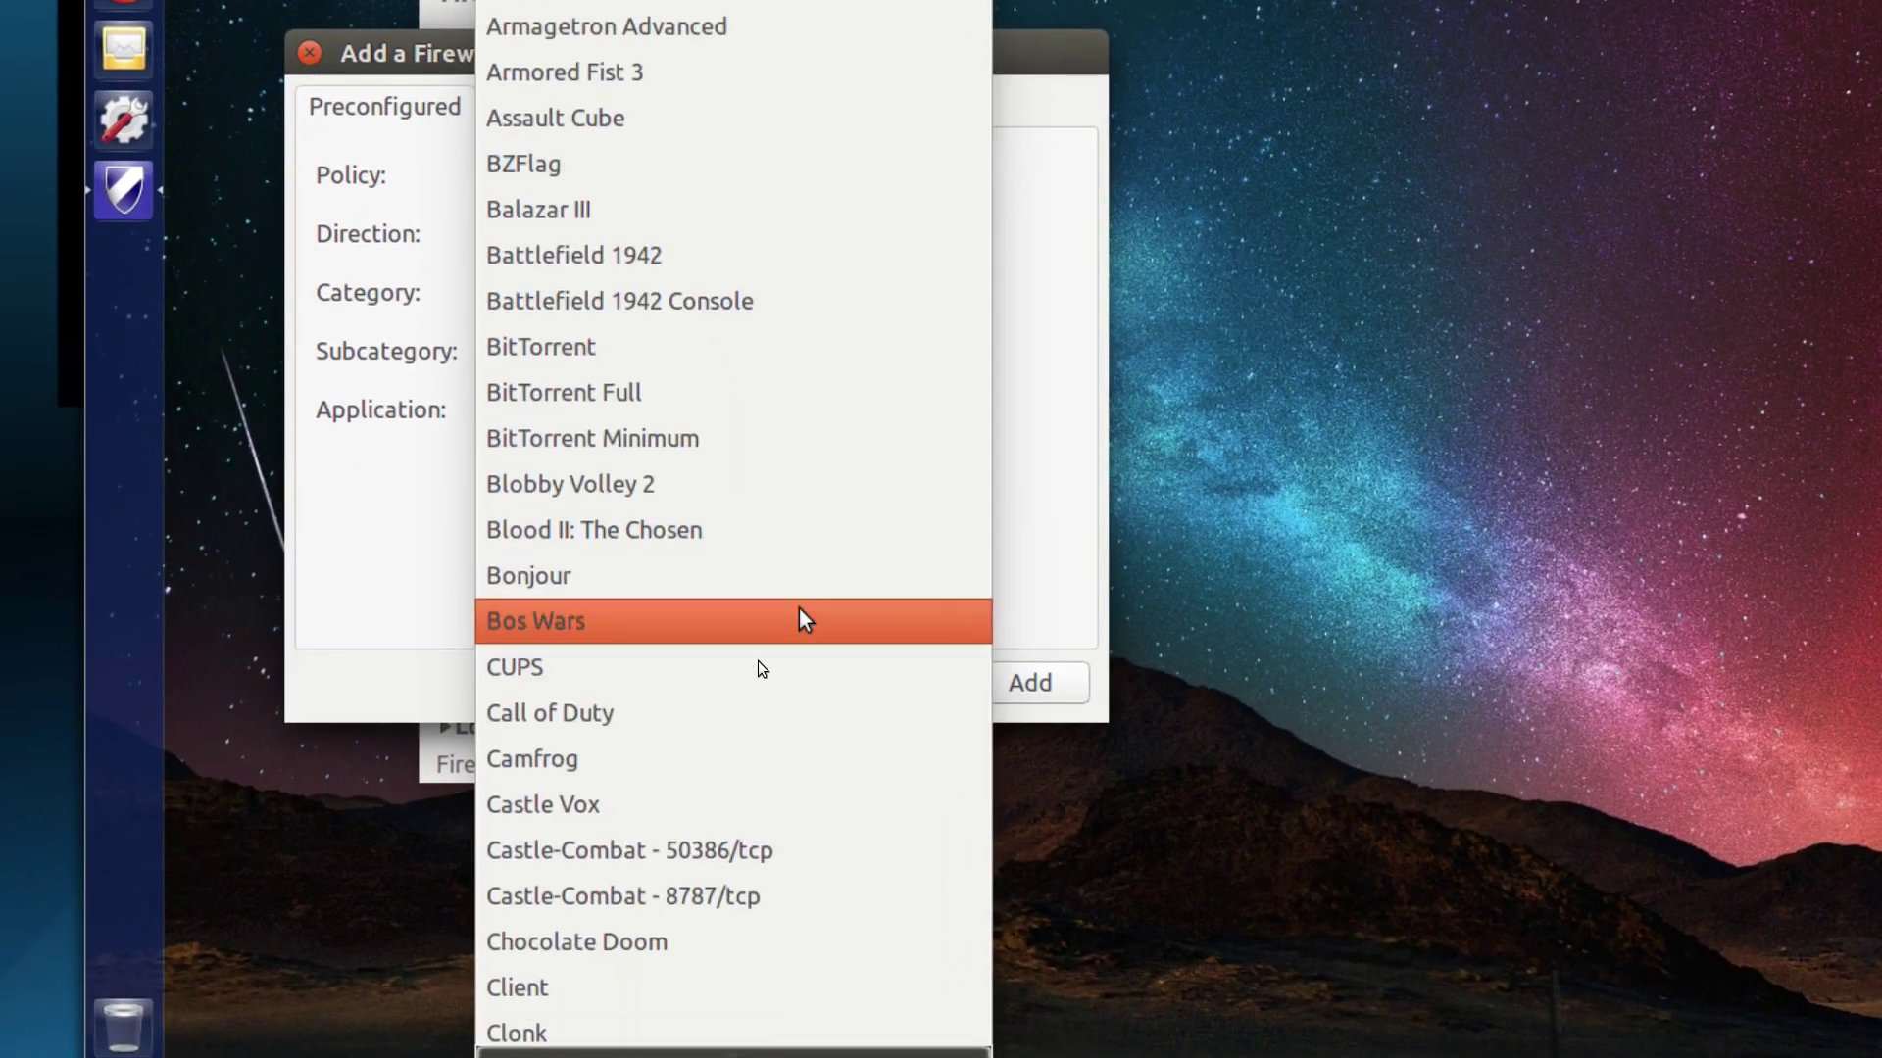
scroll(804, 617, "down", 11)
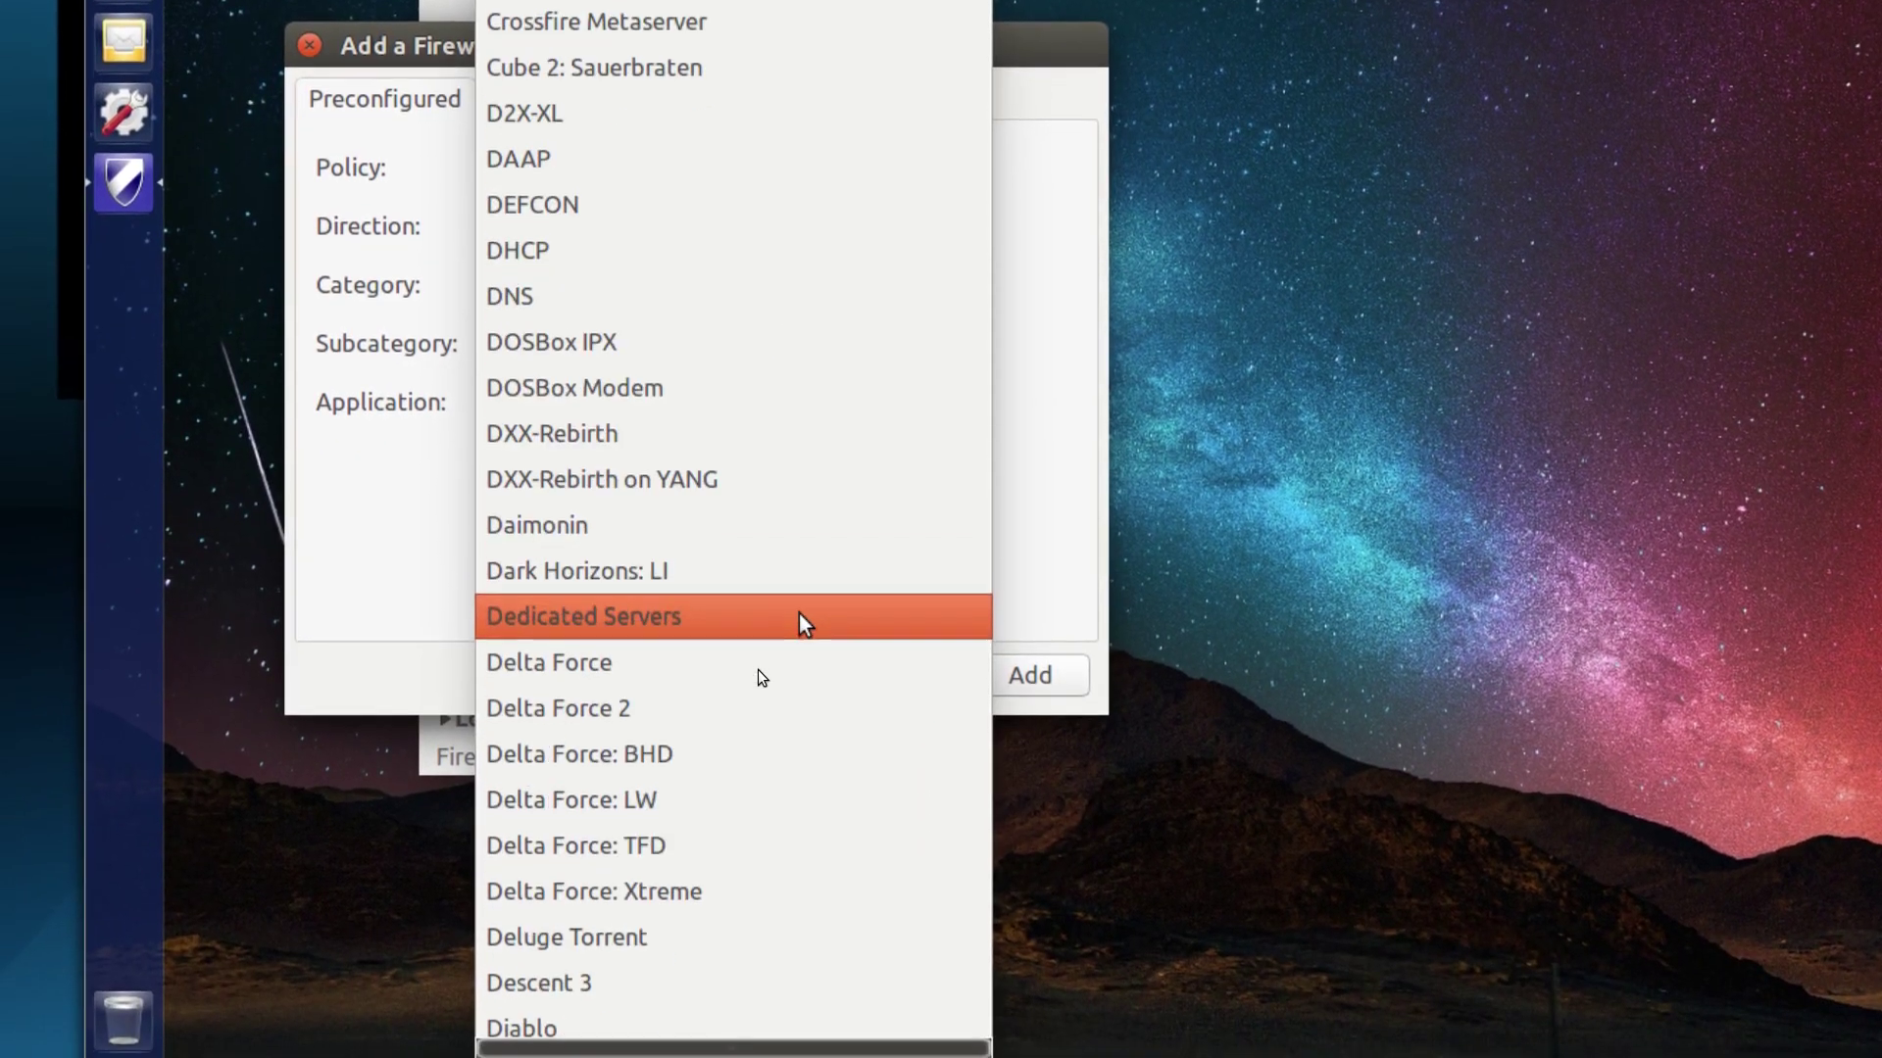
scroll(798, 616, "down", 7)
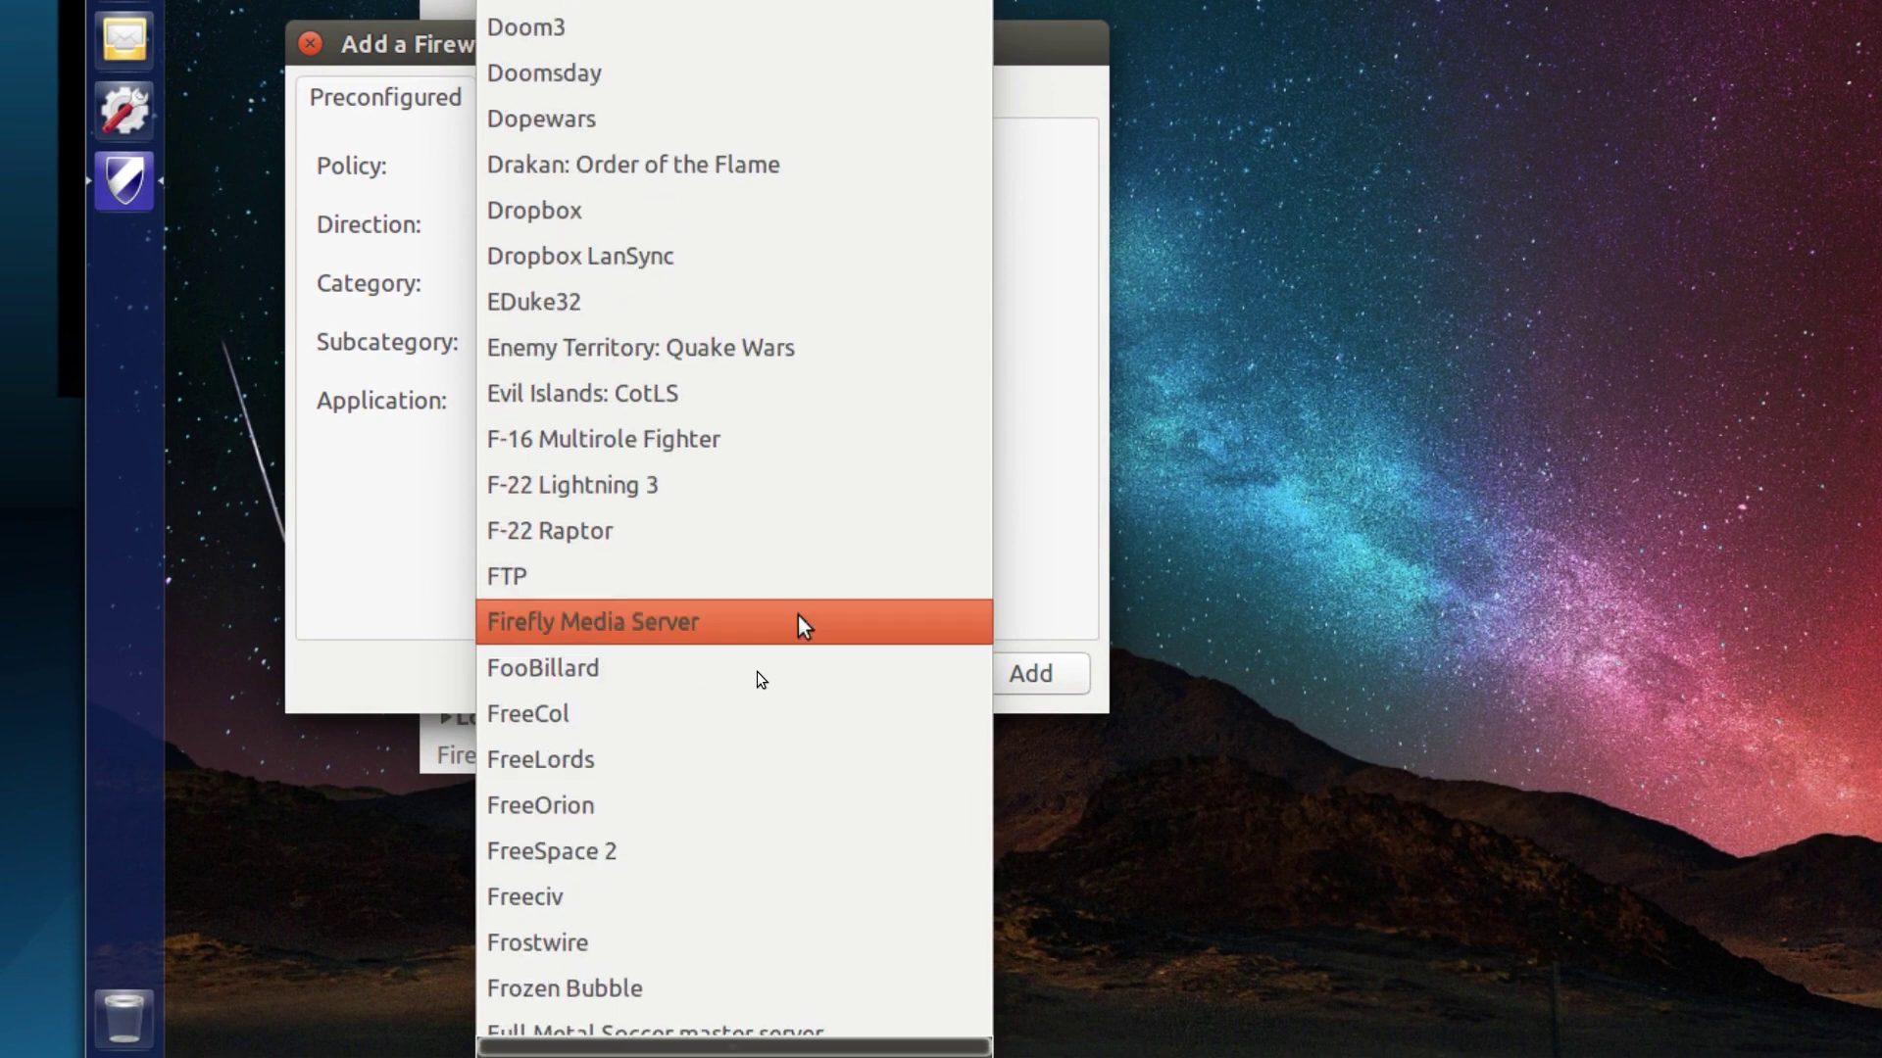
key("Escape")
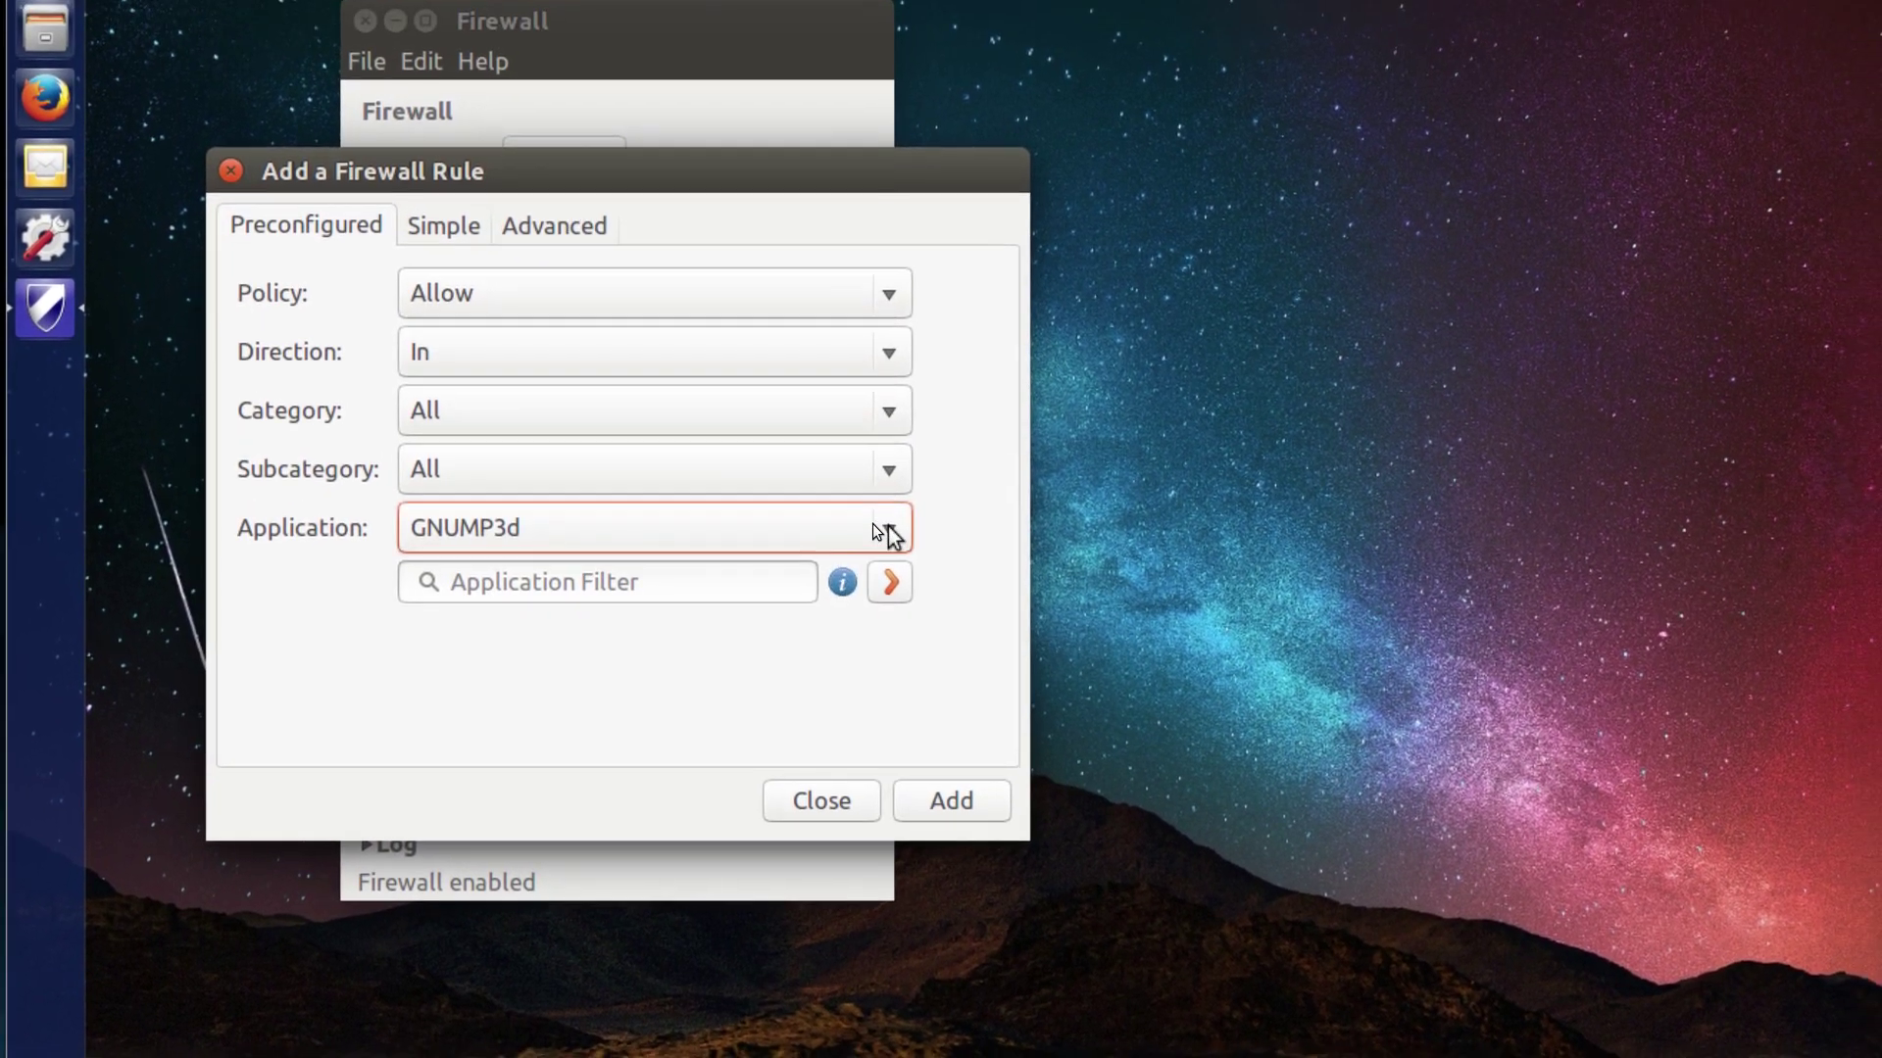
- Choose SAMBA as the application with Allow policy and In direction, and add the rule
left_click(902, 501)
scroll(822, 590, "down", 5)
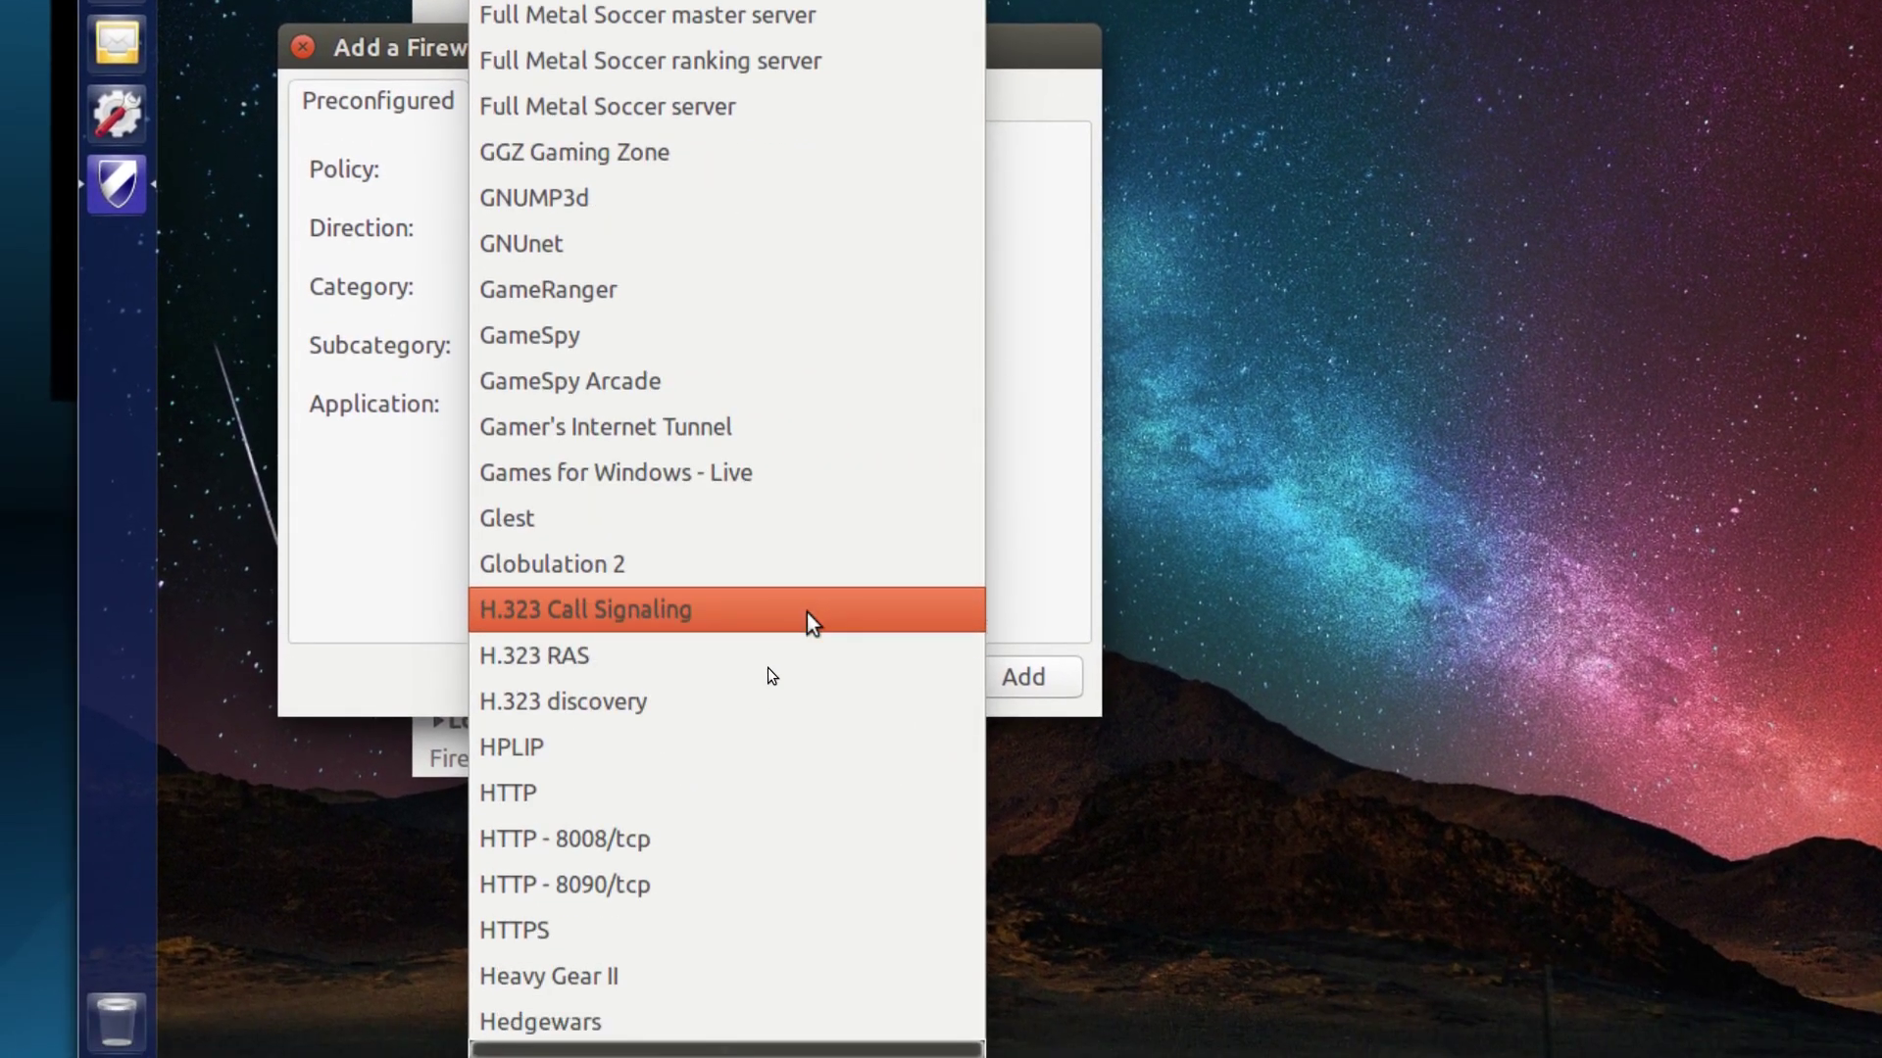
scroll(807, 623, "down", 7)
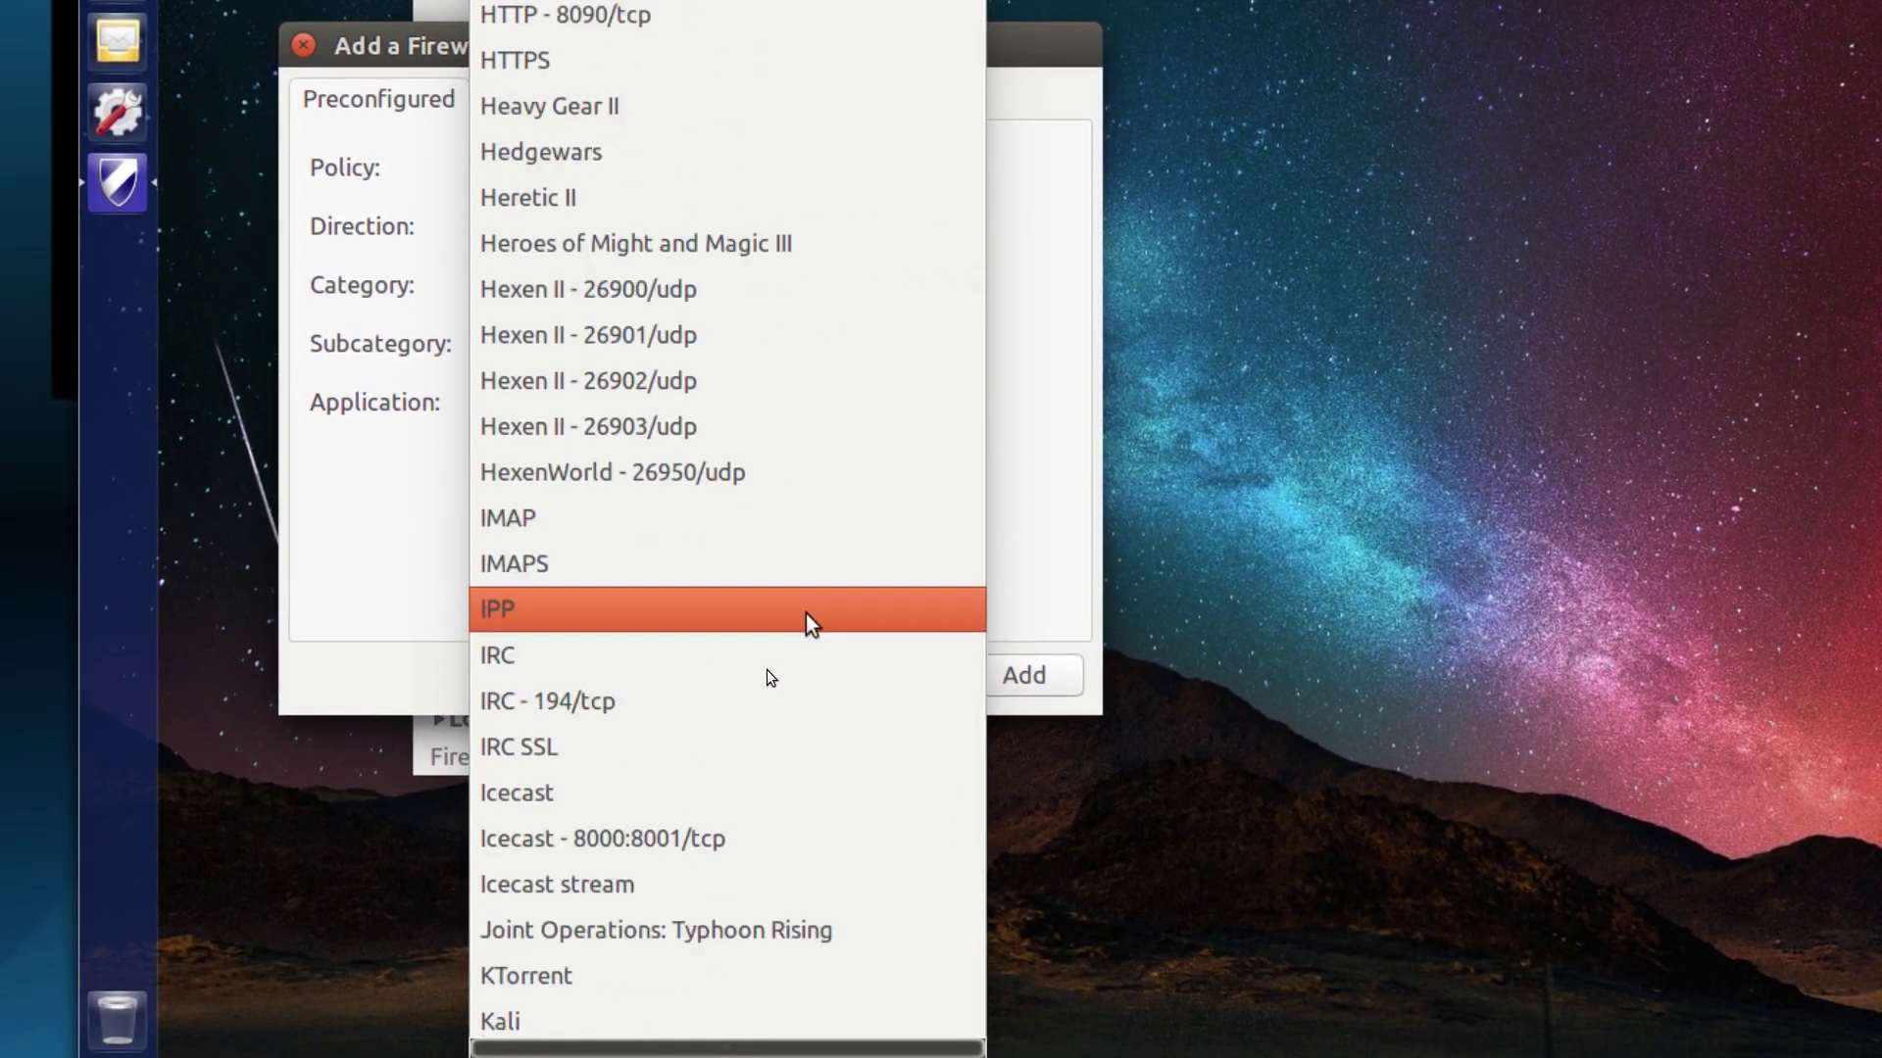
scroll(806, 616, "down", 8)
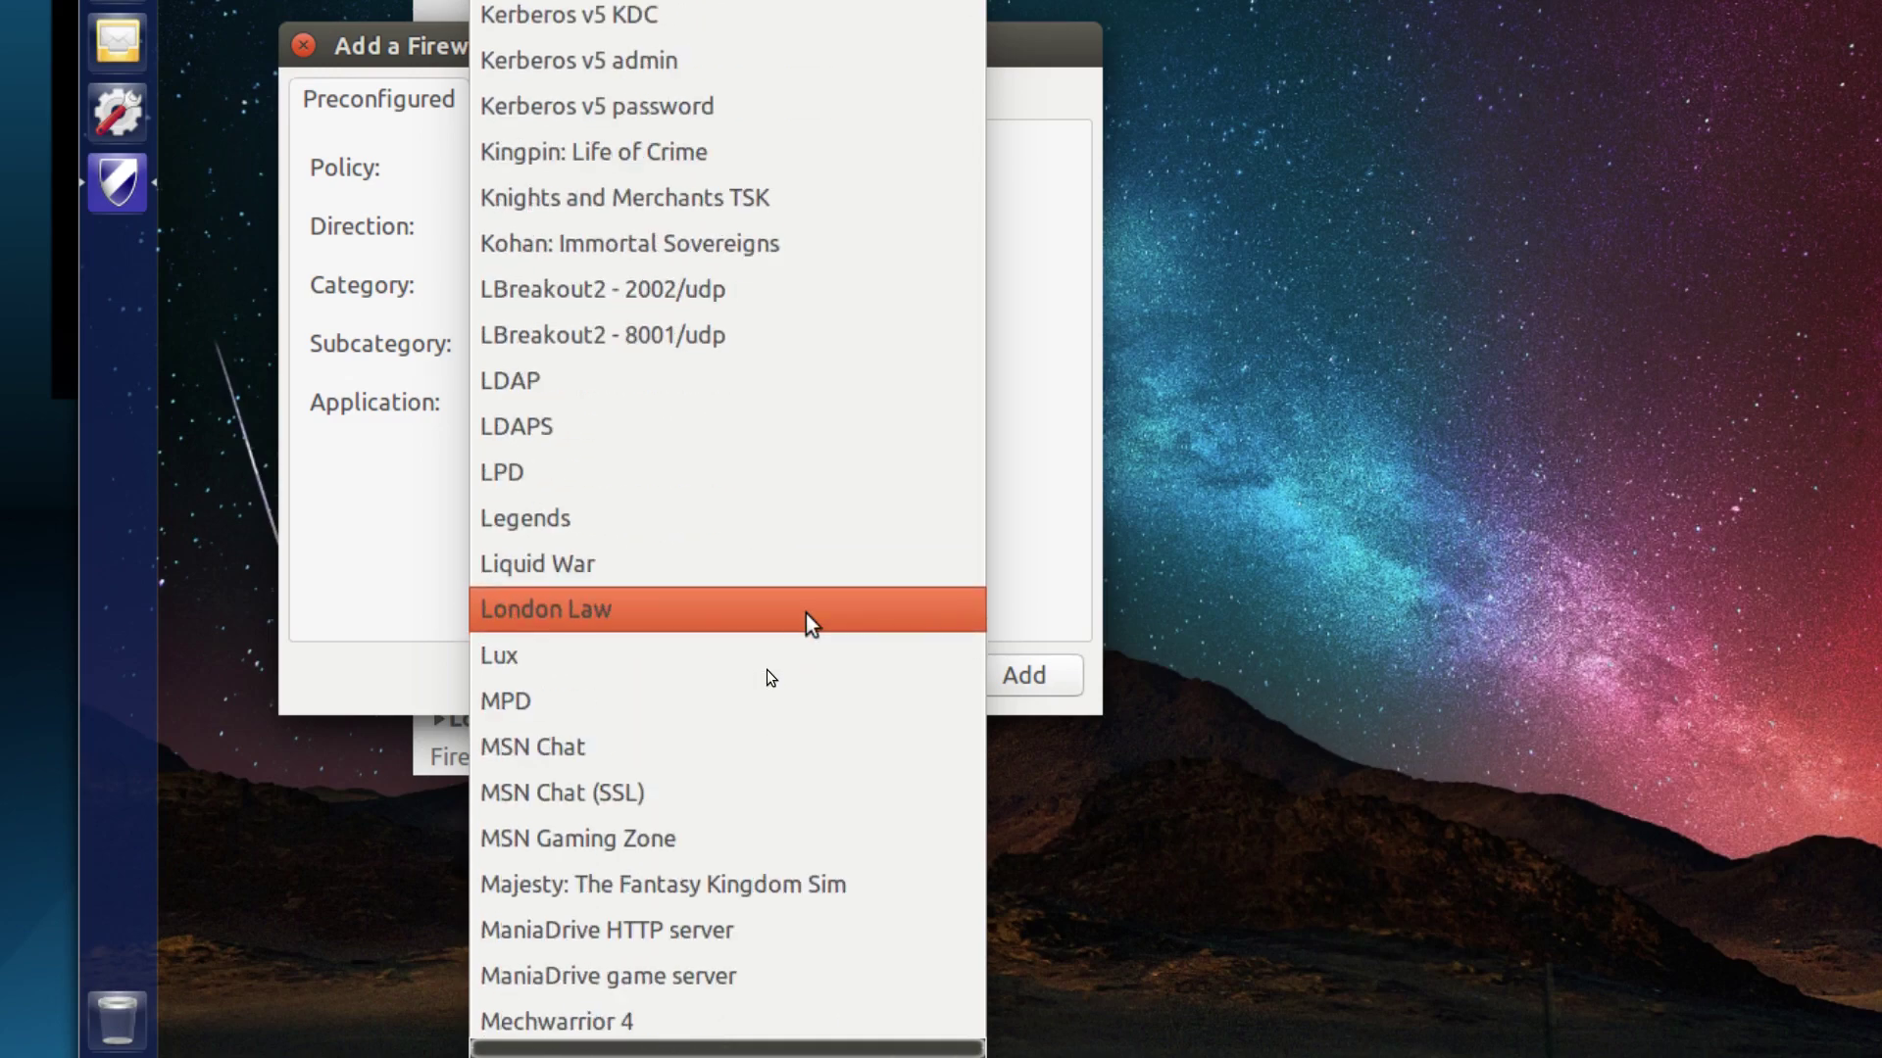
scroll(805, 613, "down", 7)
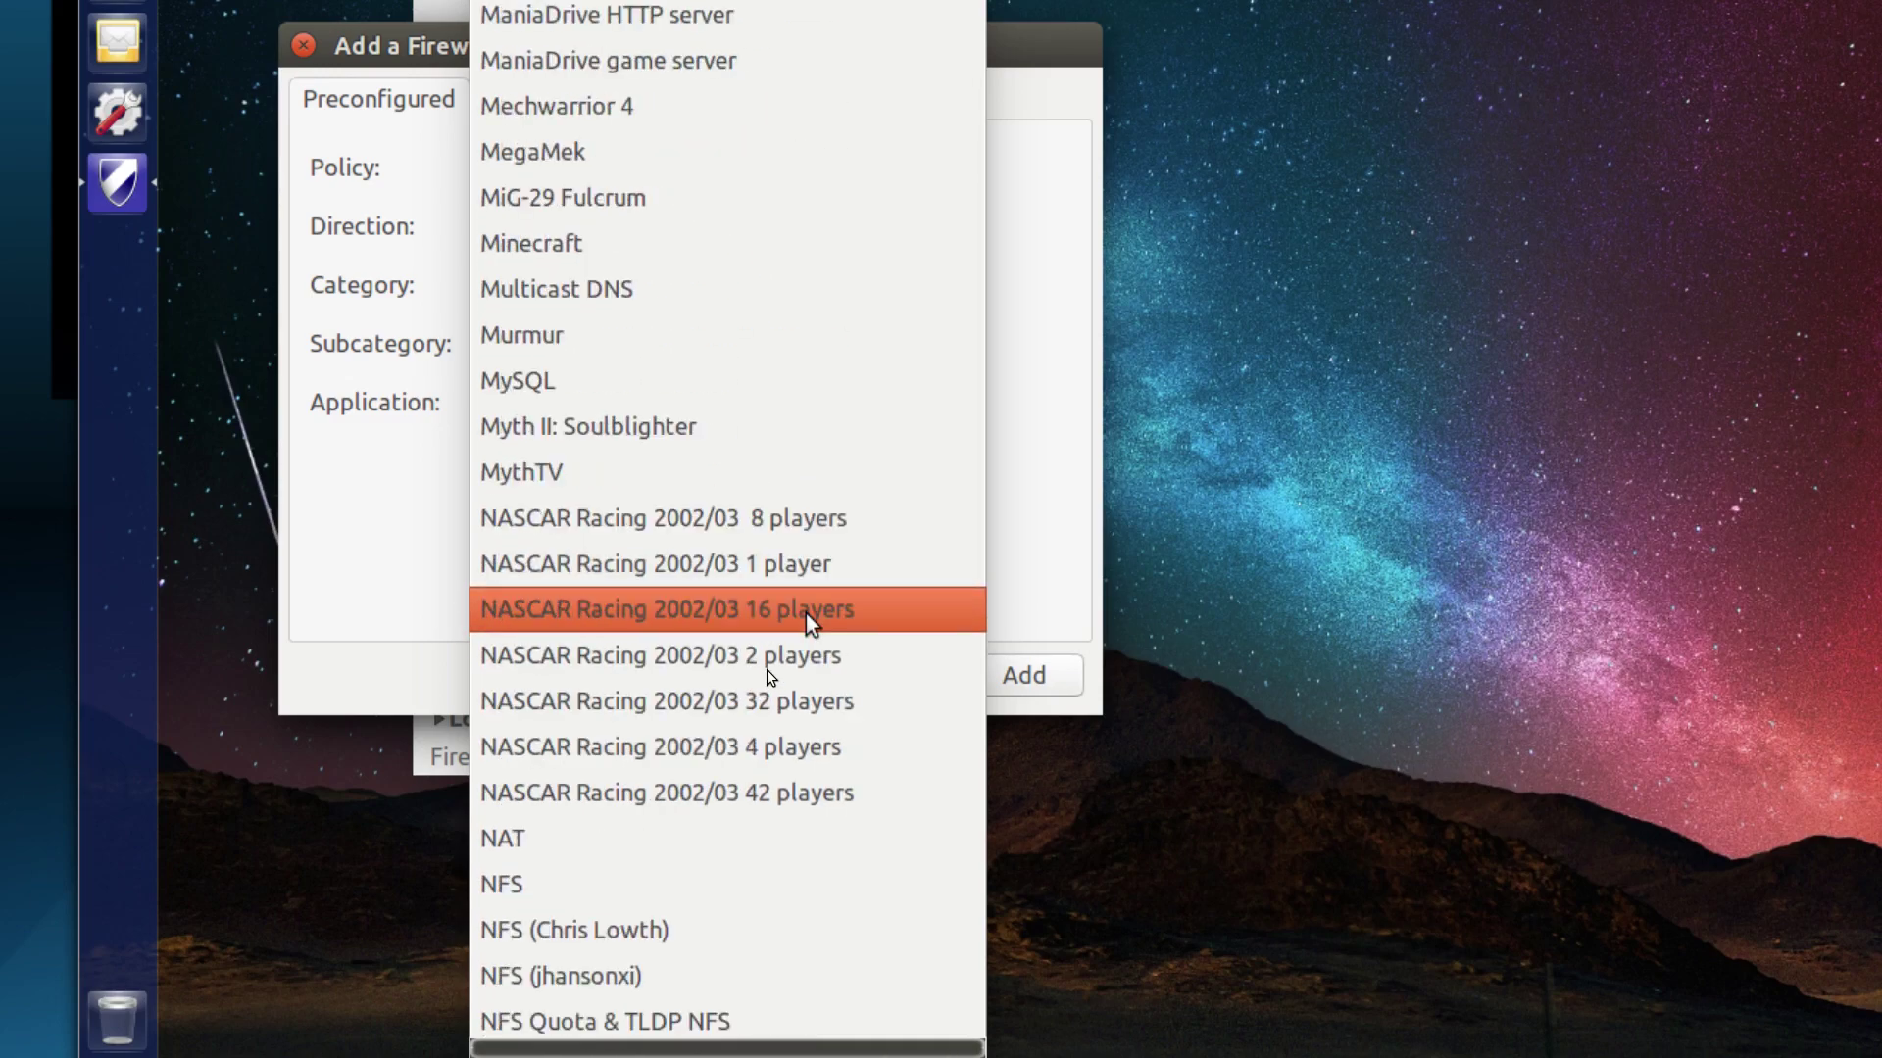
scroll(806, 613, "down", 7)
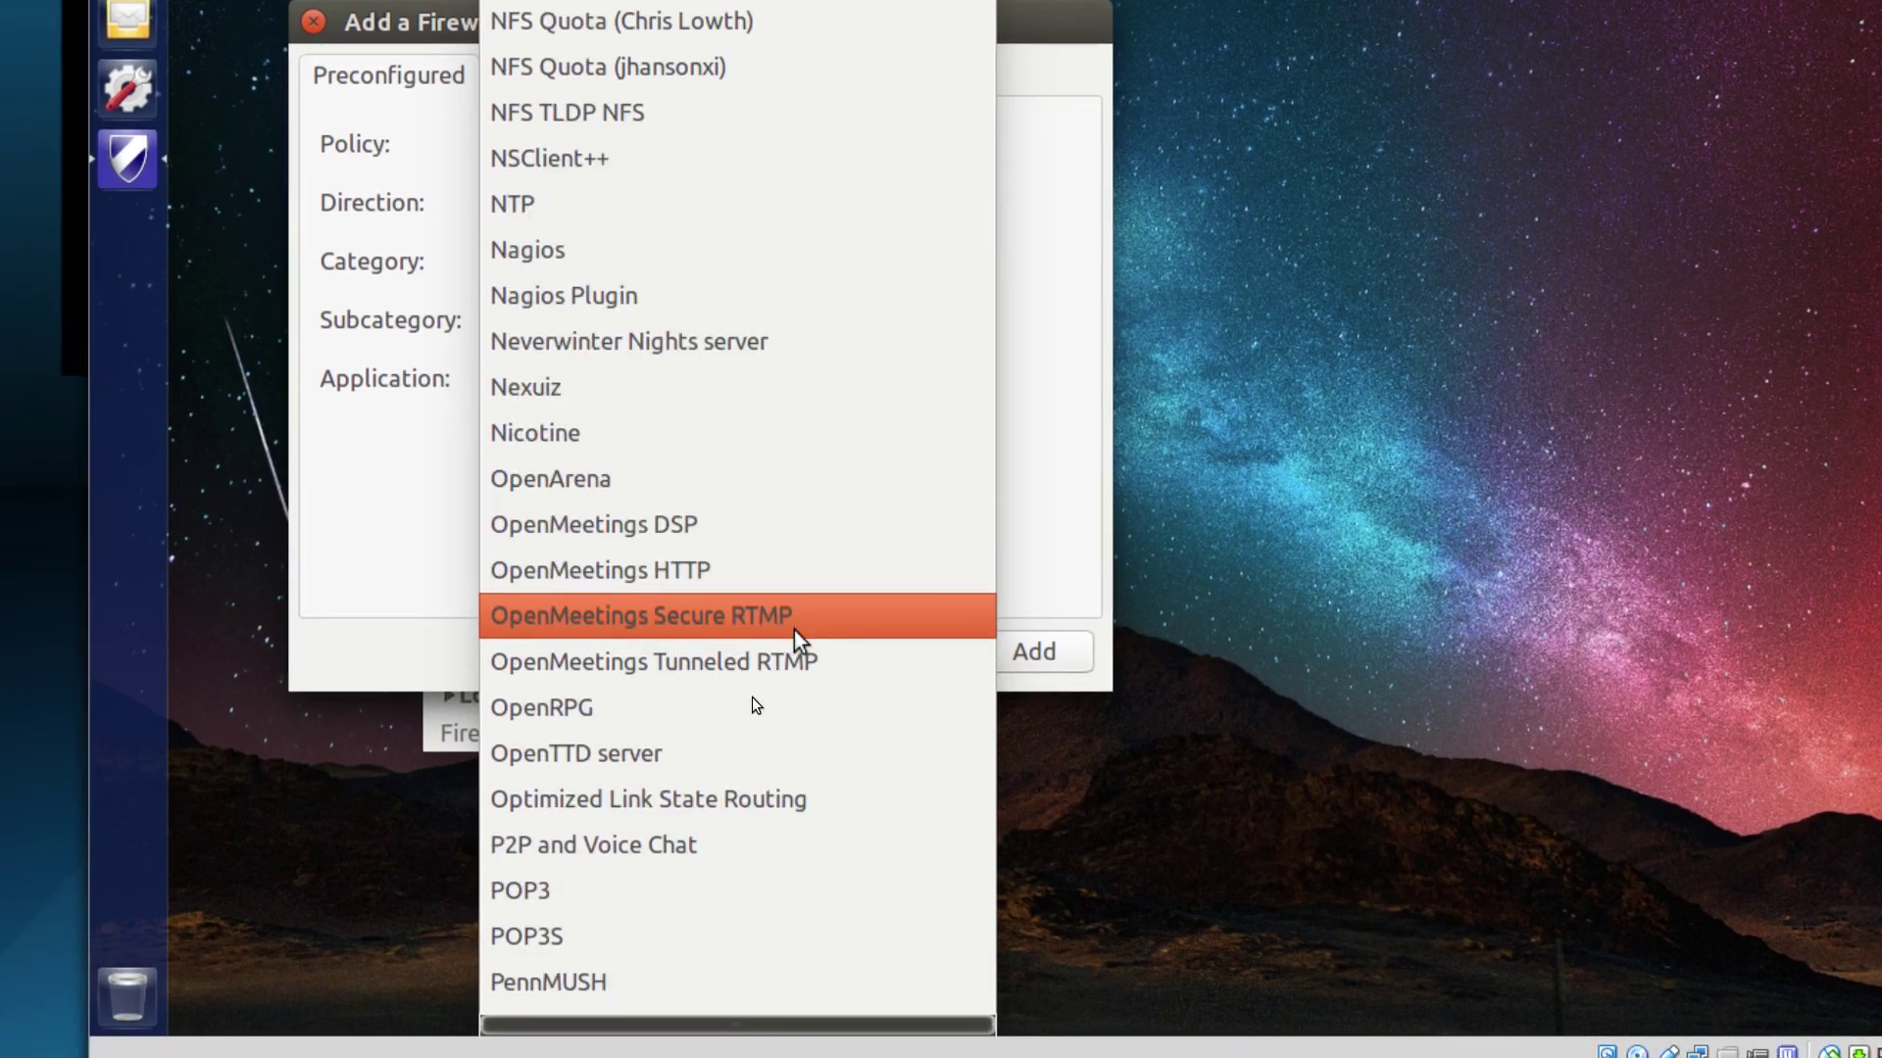
scroll(792, 631, "down", 7)
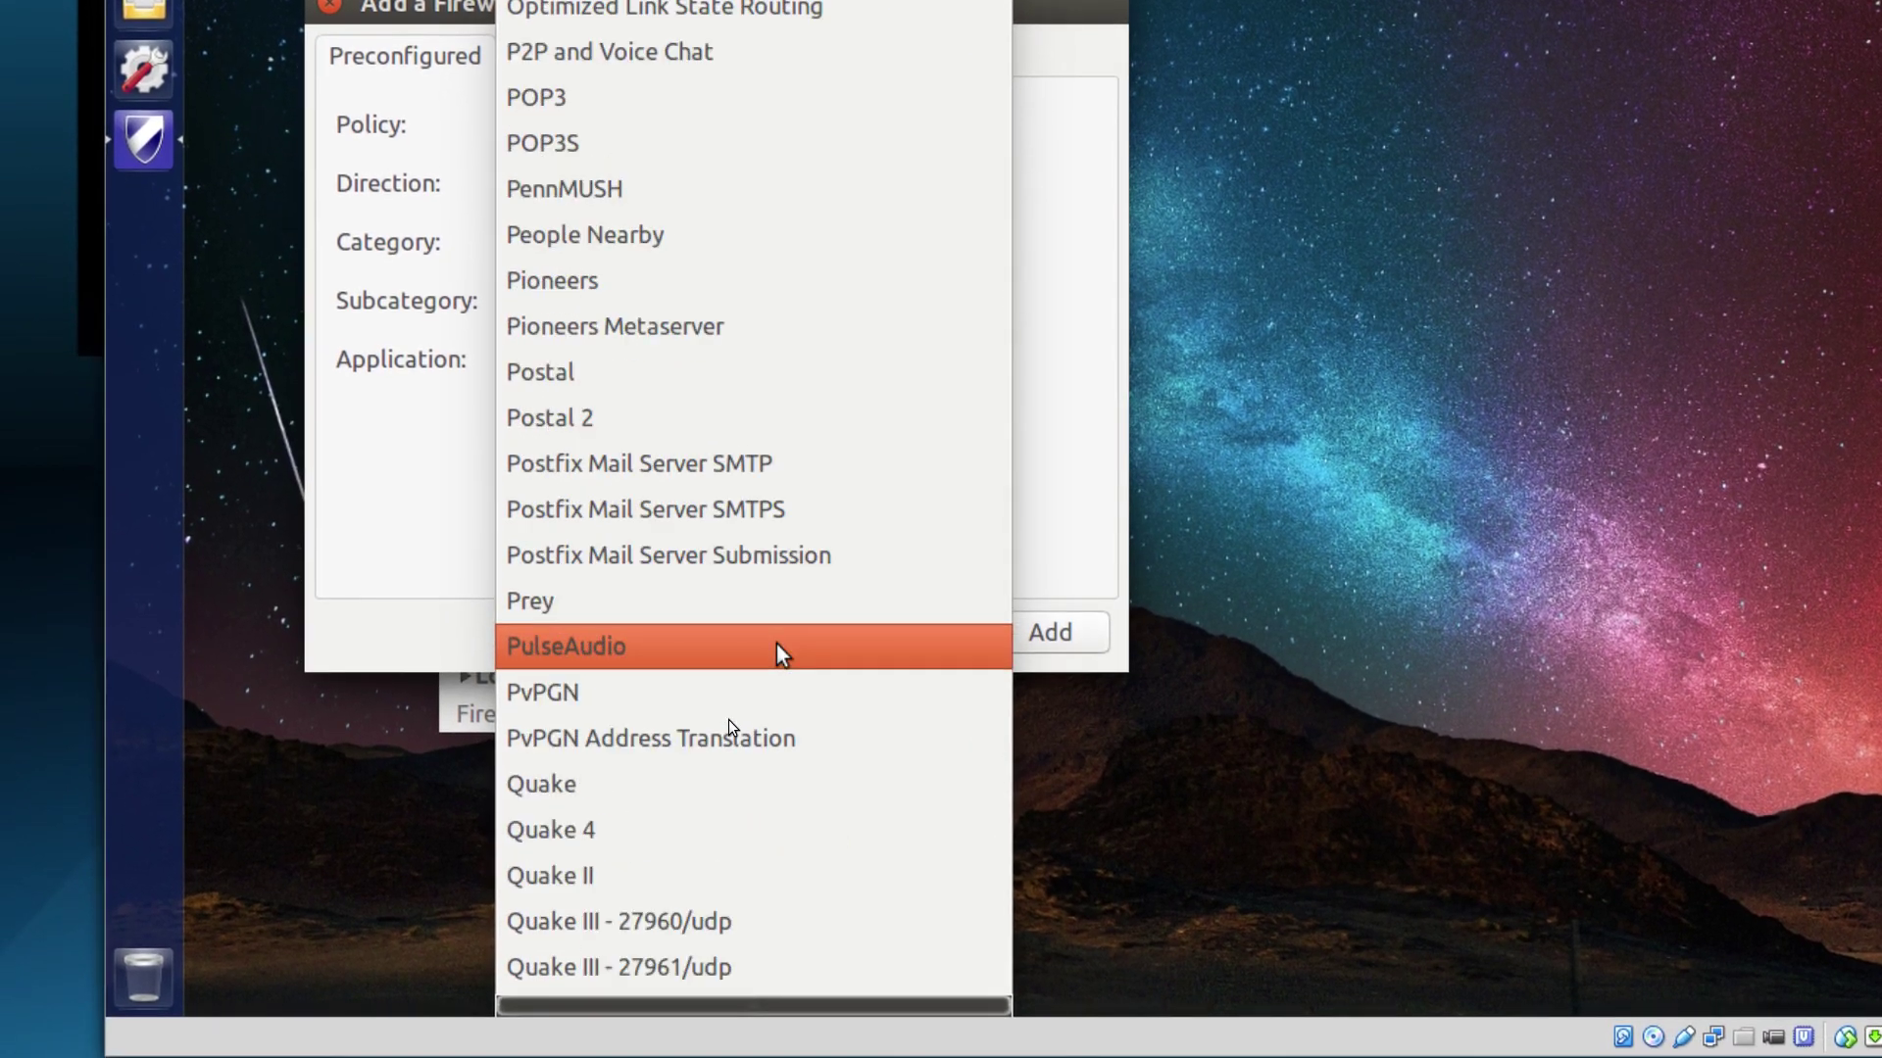
scroll(776, 643, "down", 3)
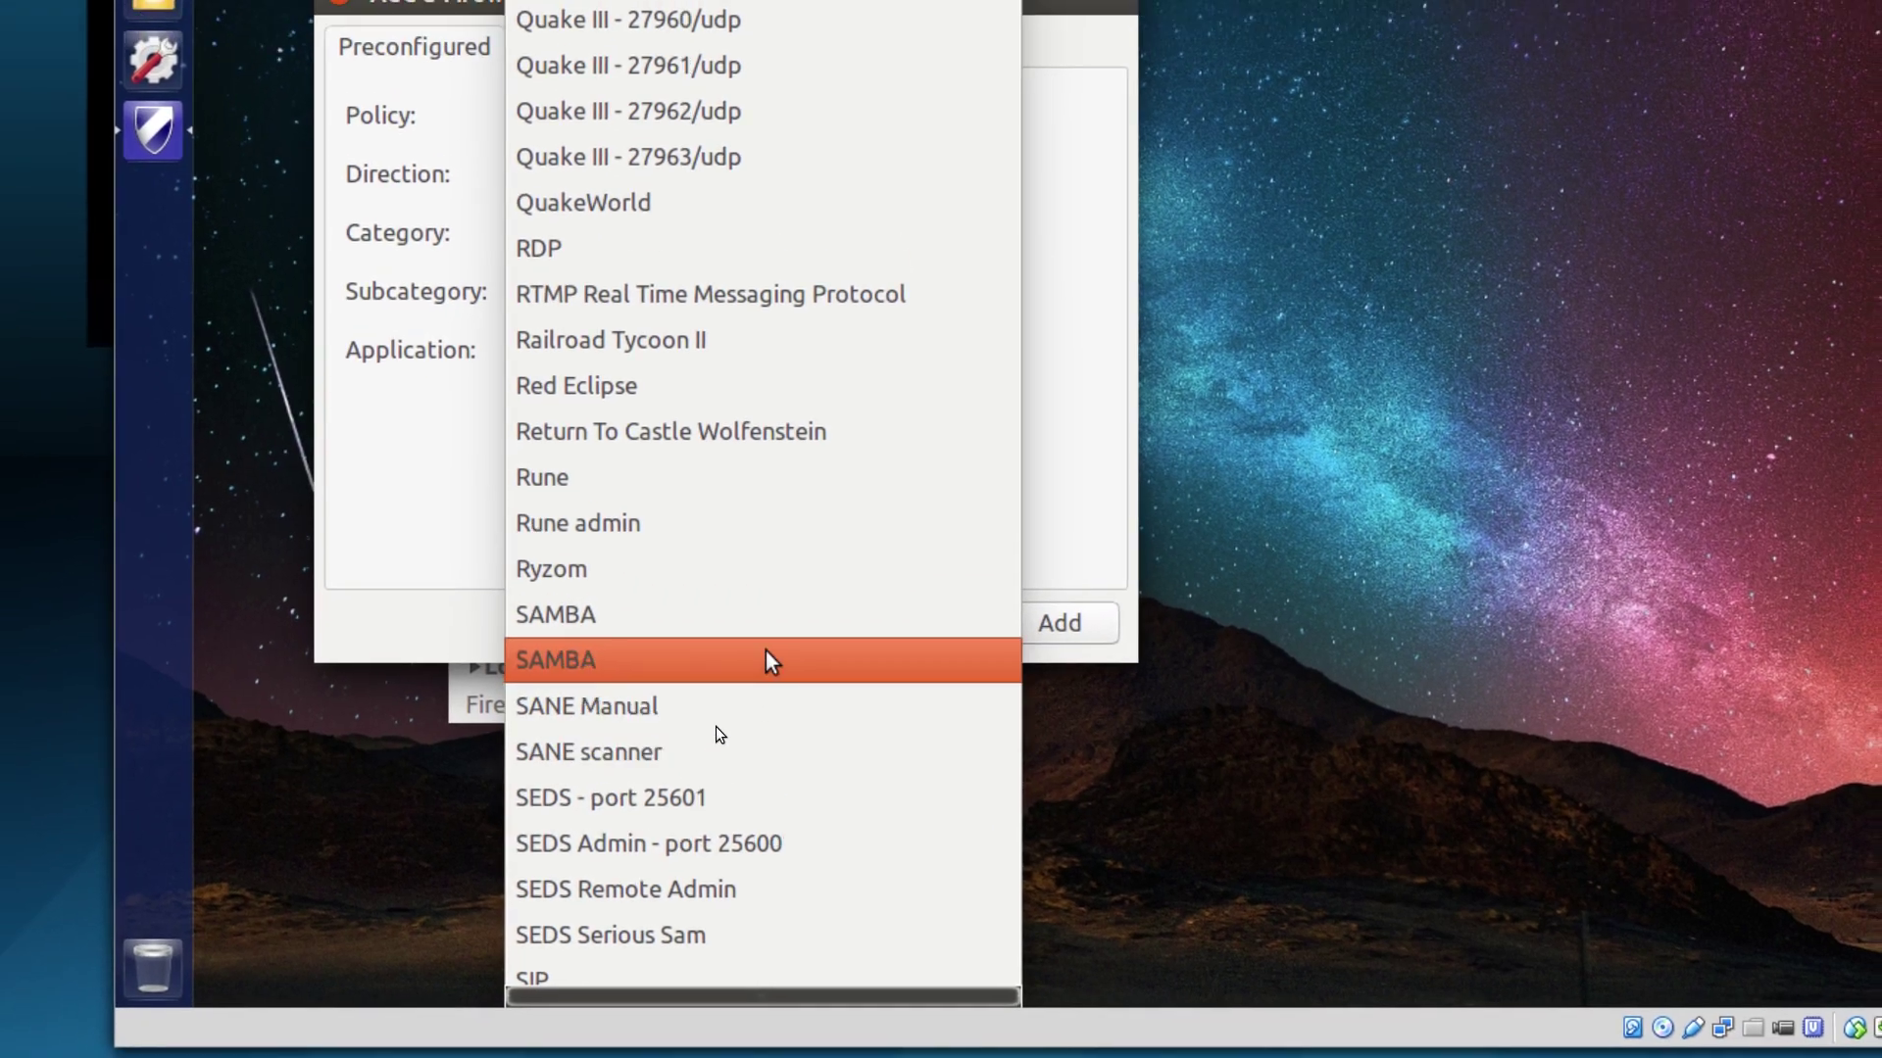
key("Escape")
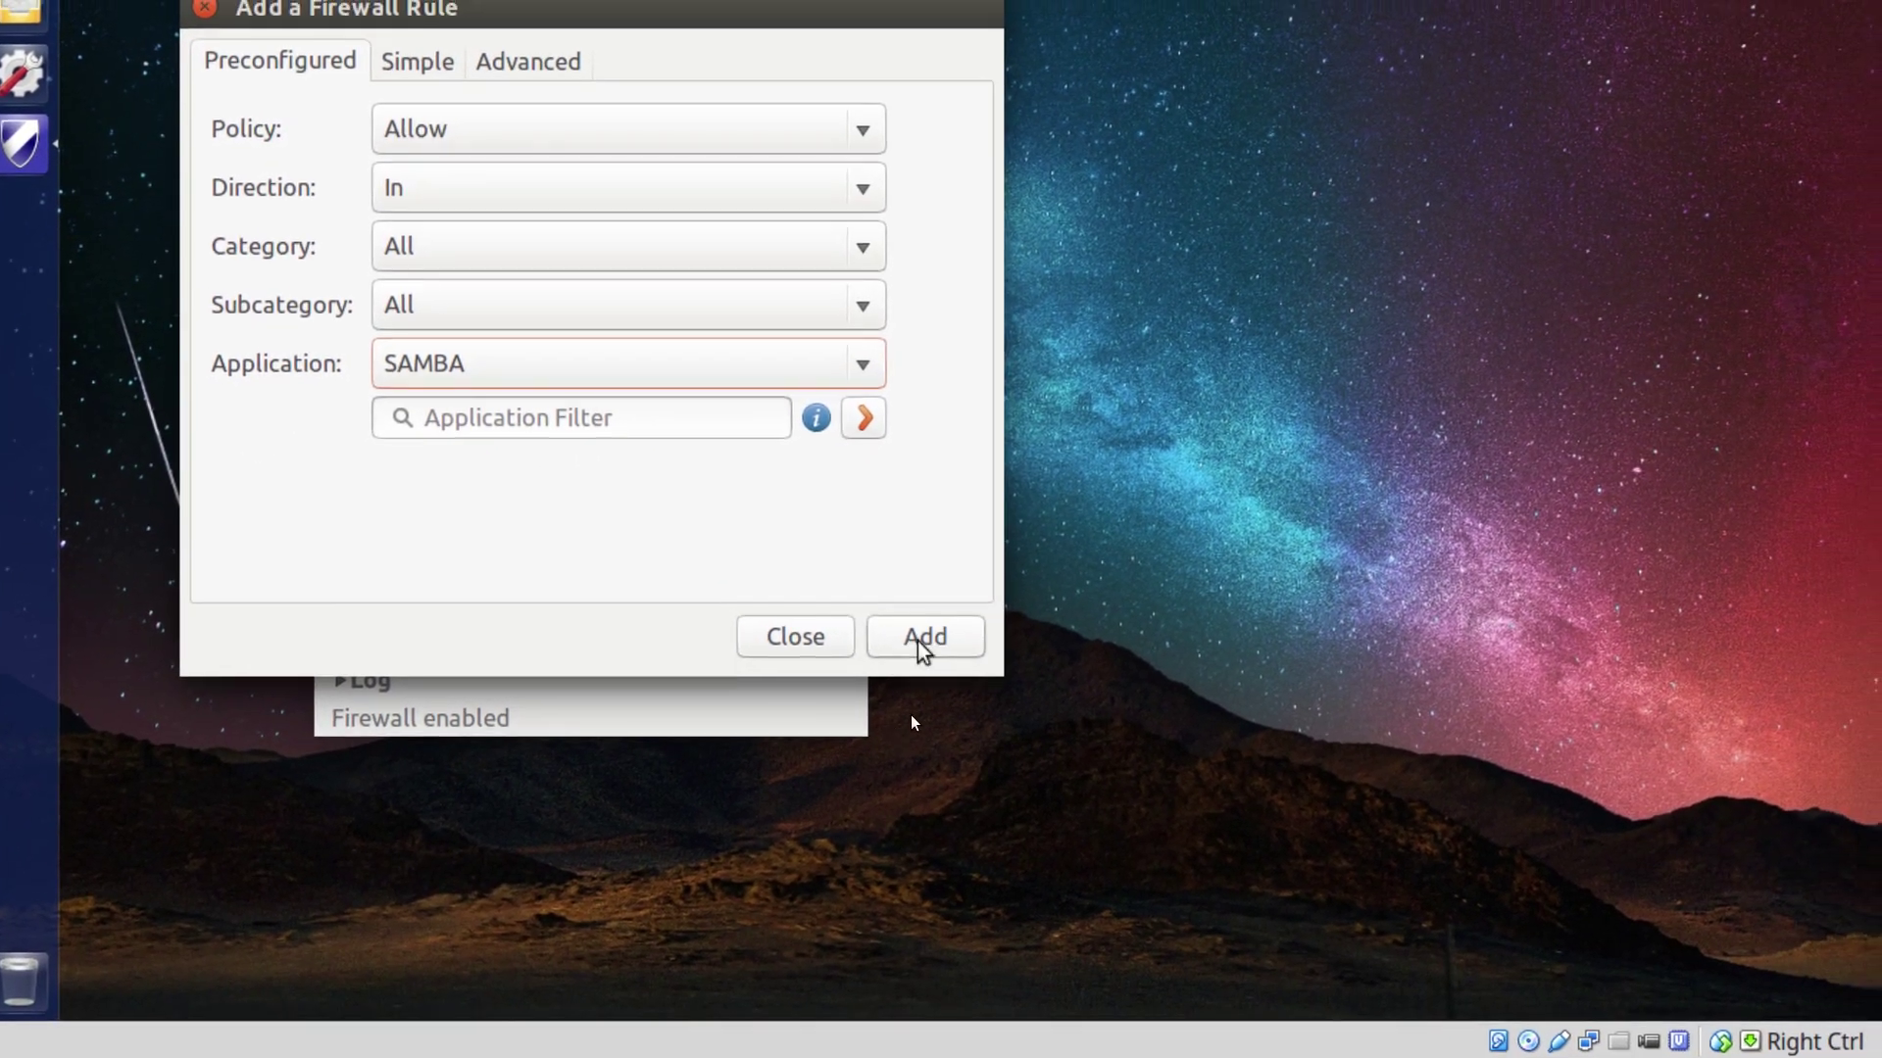
left_click(1008, 655)
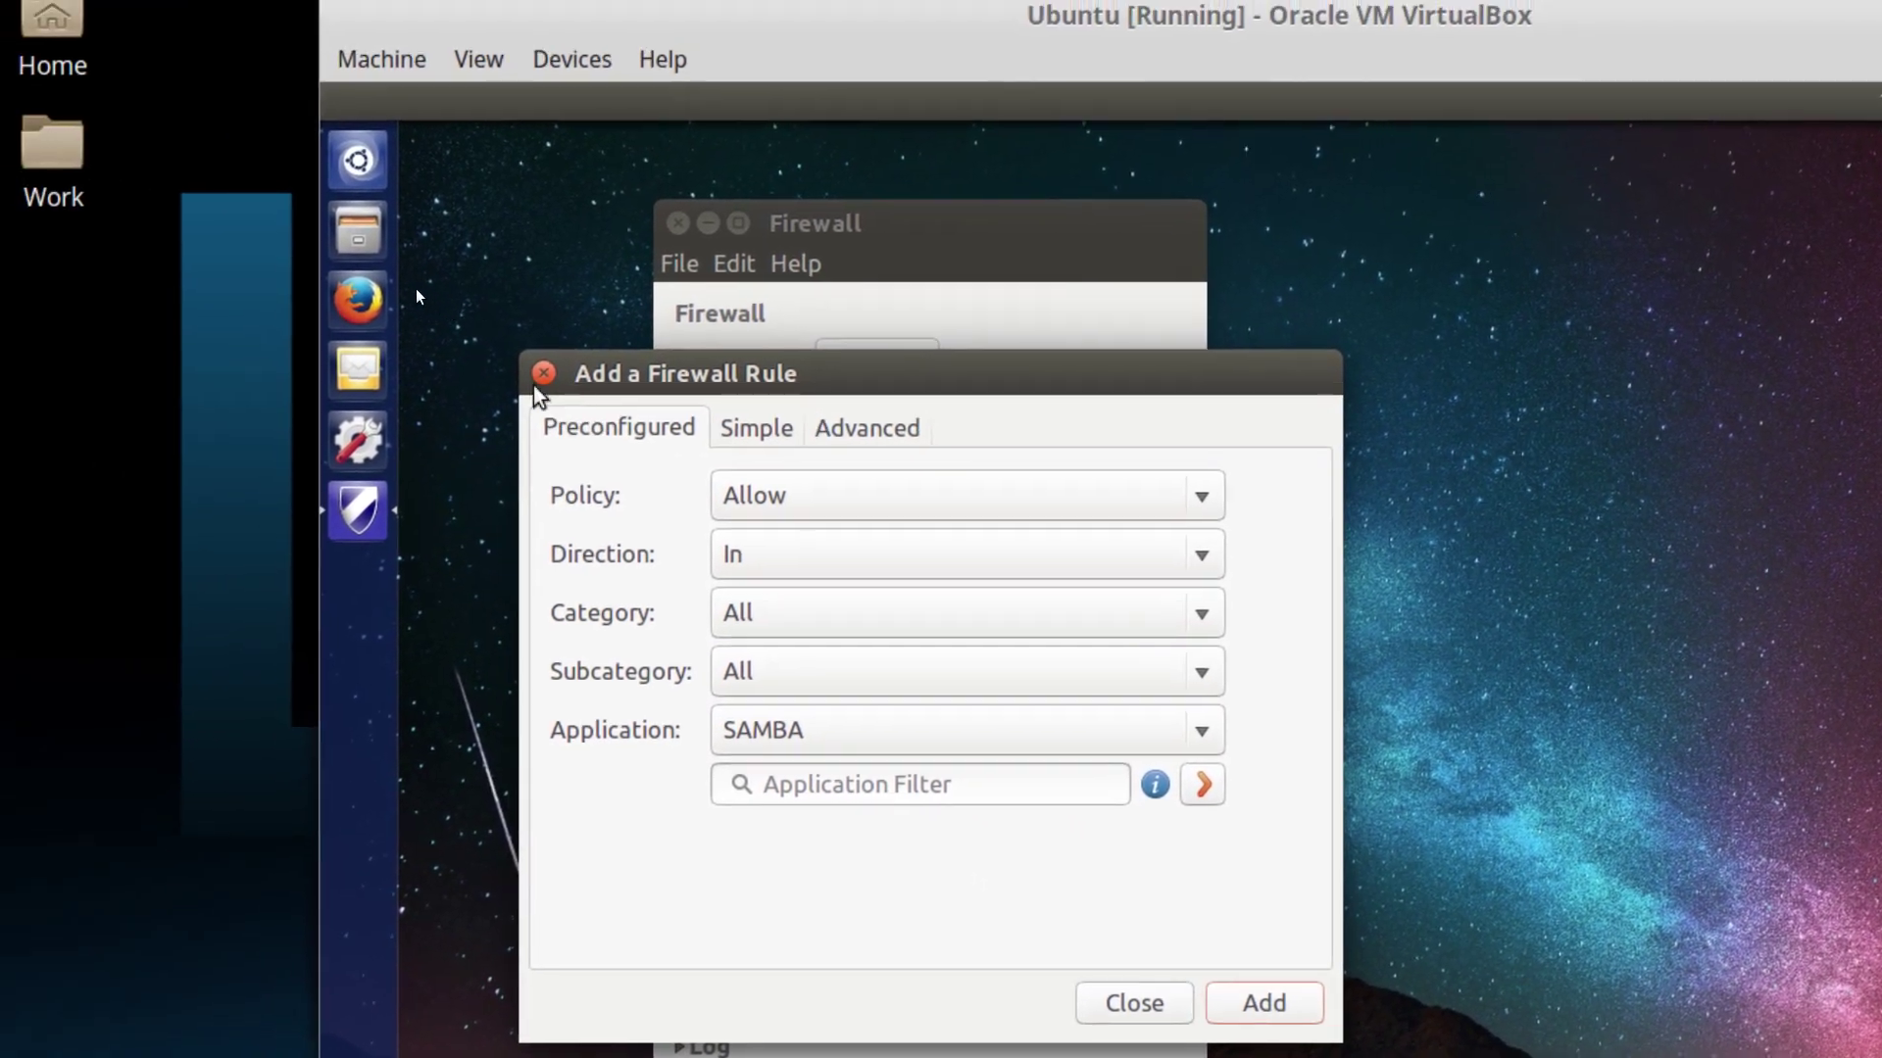
- Close the rule dialog, leaving four SAMBA allow rules listed, and open the Home folder in Files
left_click(542, 379)
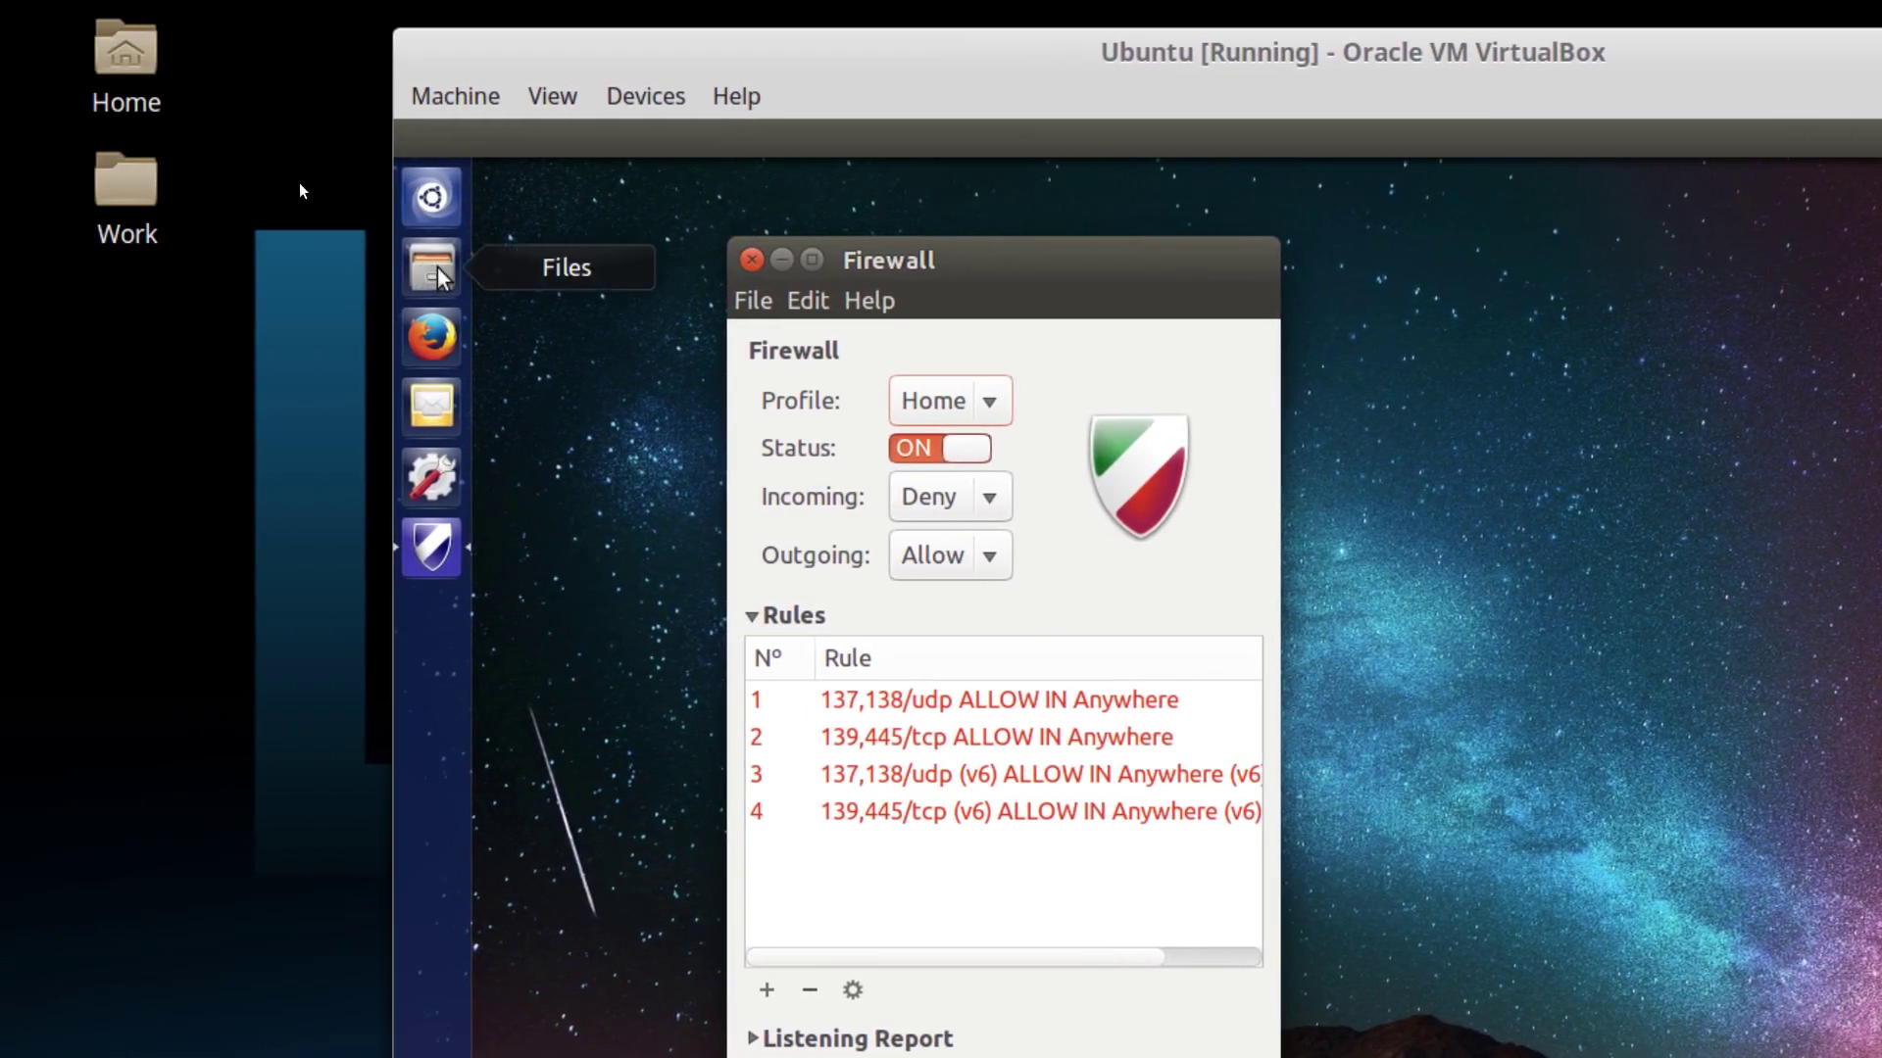
left_click(436, 272)
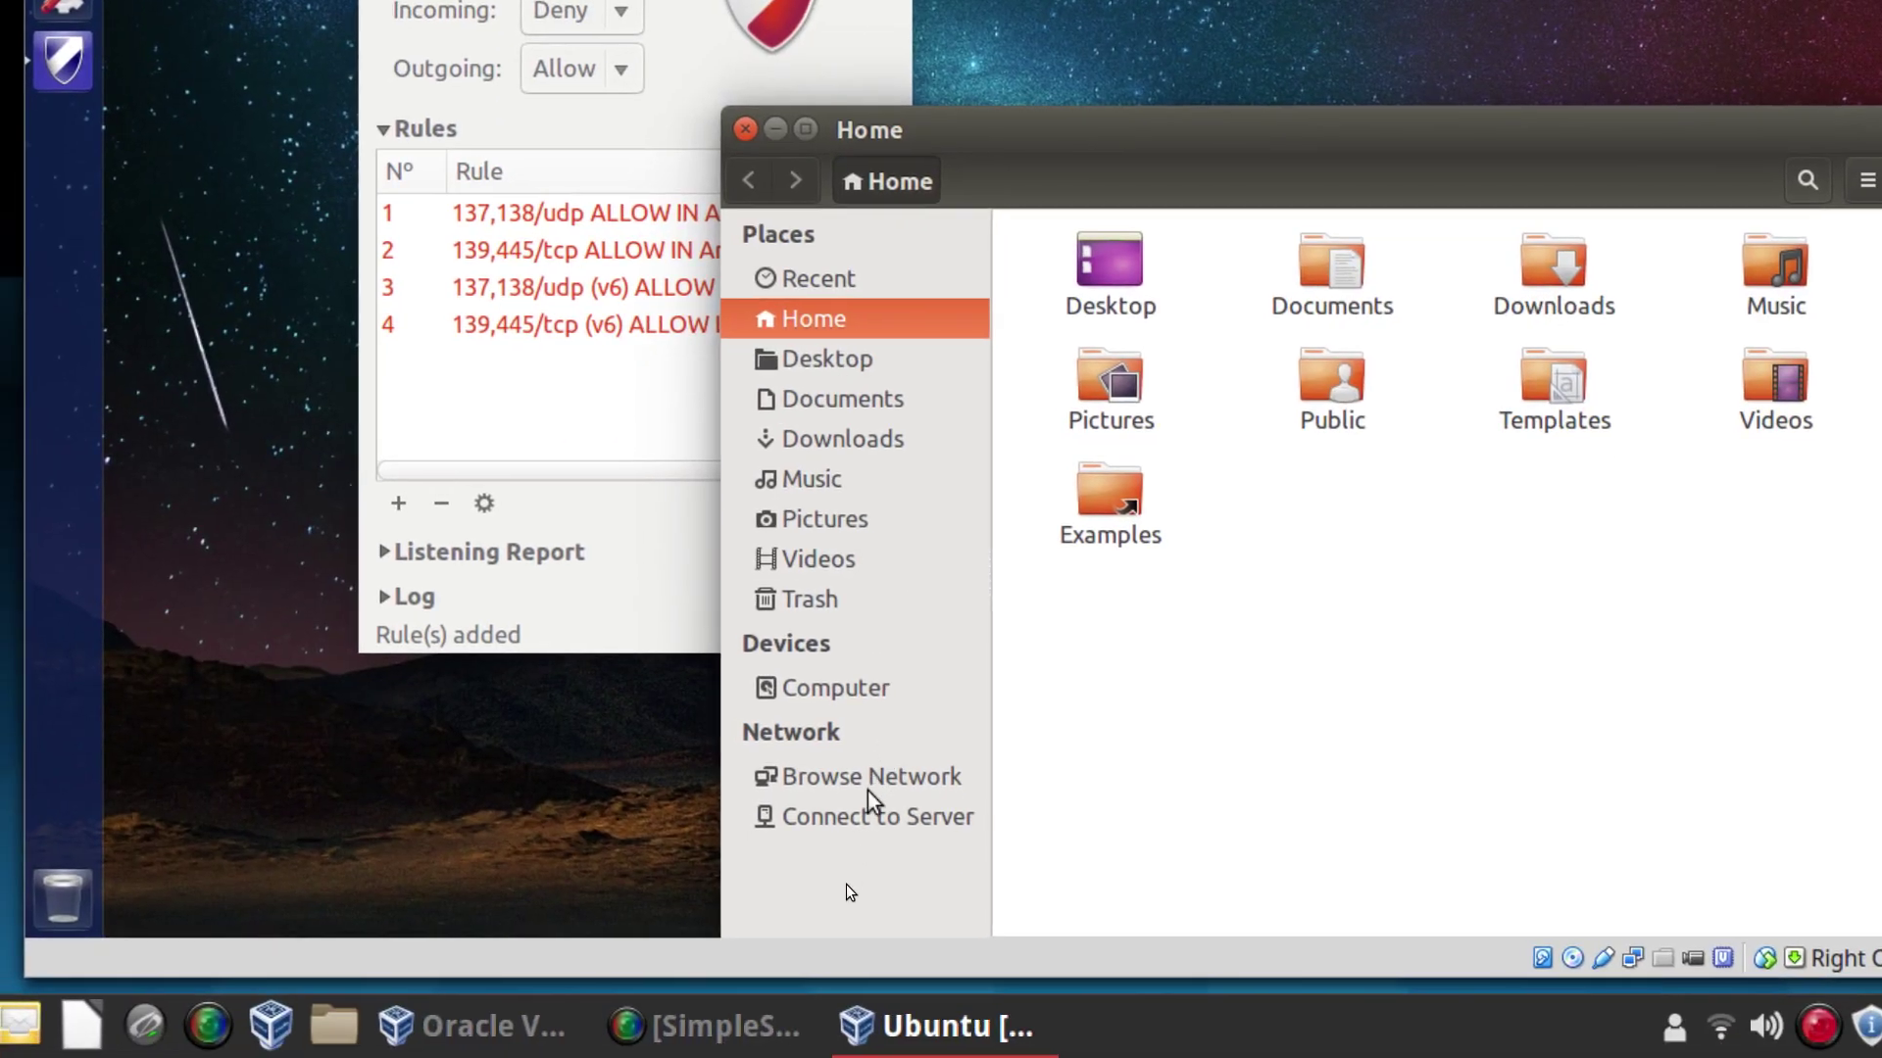
- Browse the network in Nautilus to confirm the DELL computer and Windows Network still appear
left_click(875, 777)
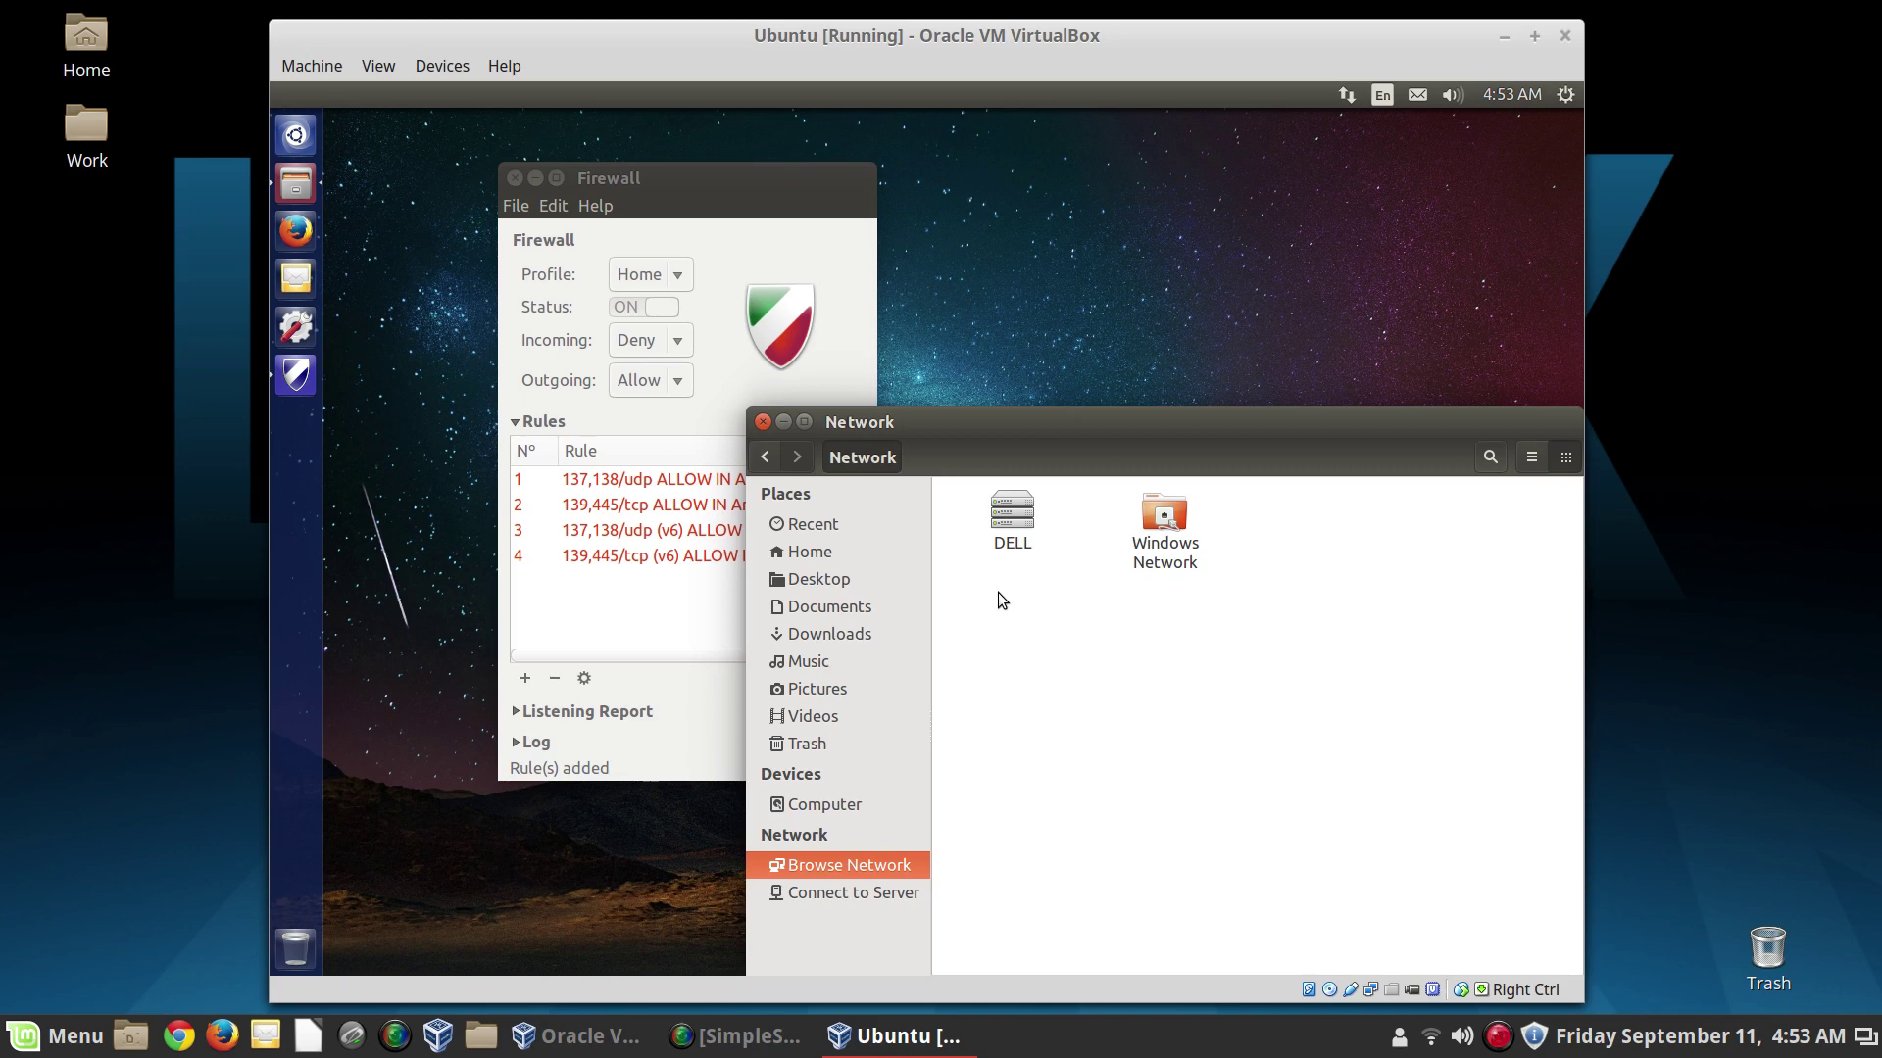
left_click(73, 440)
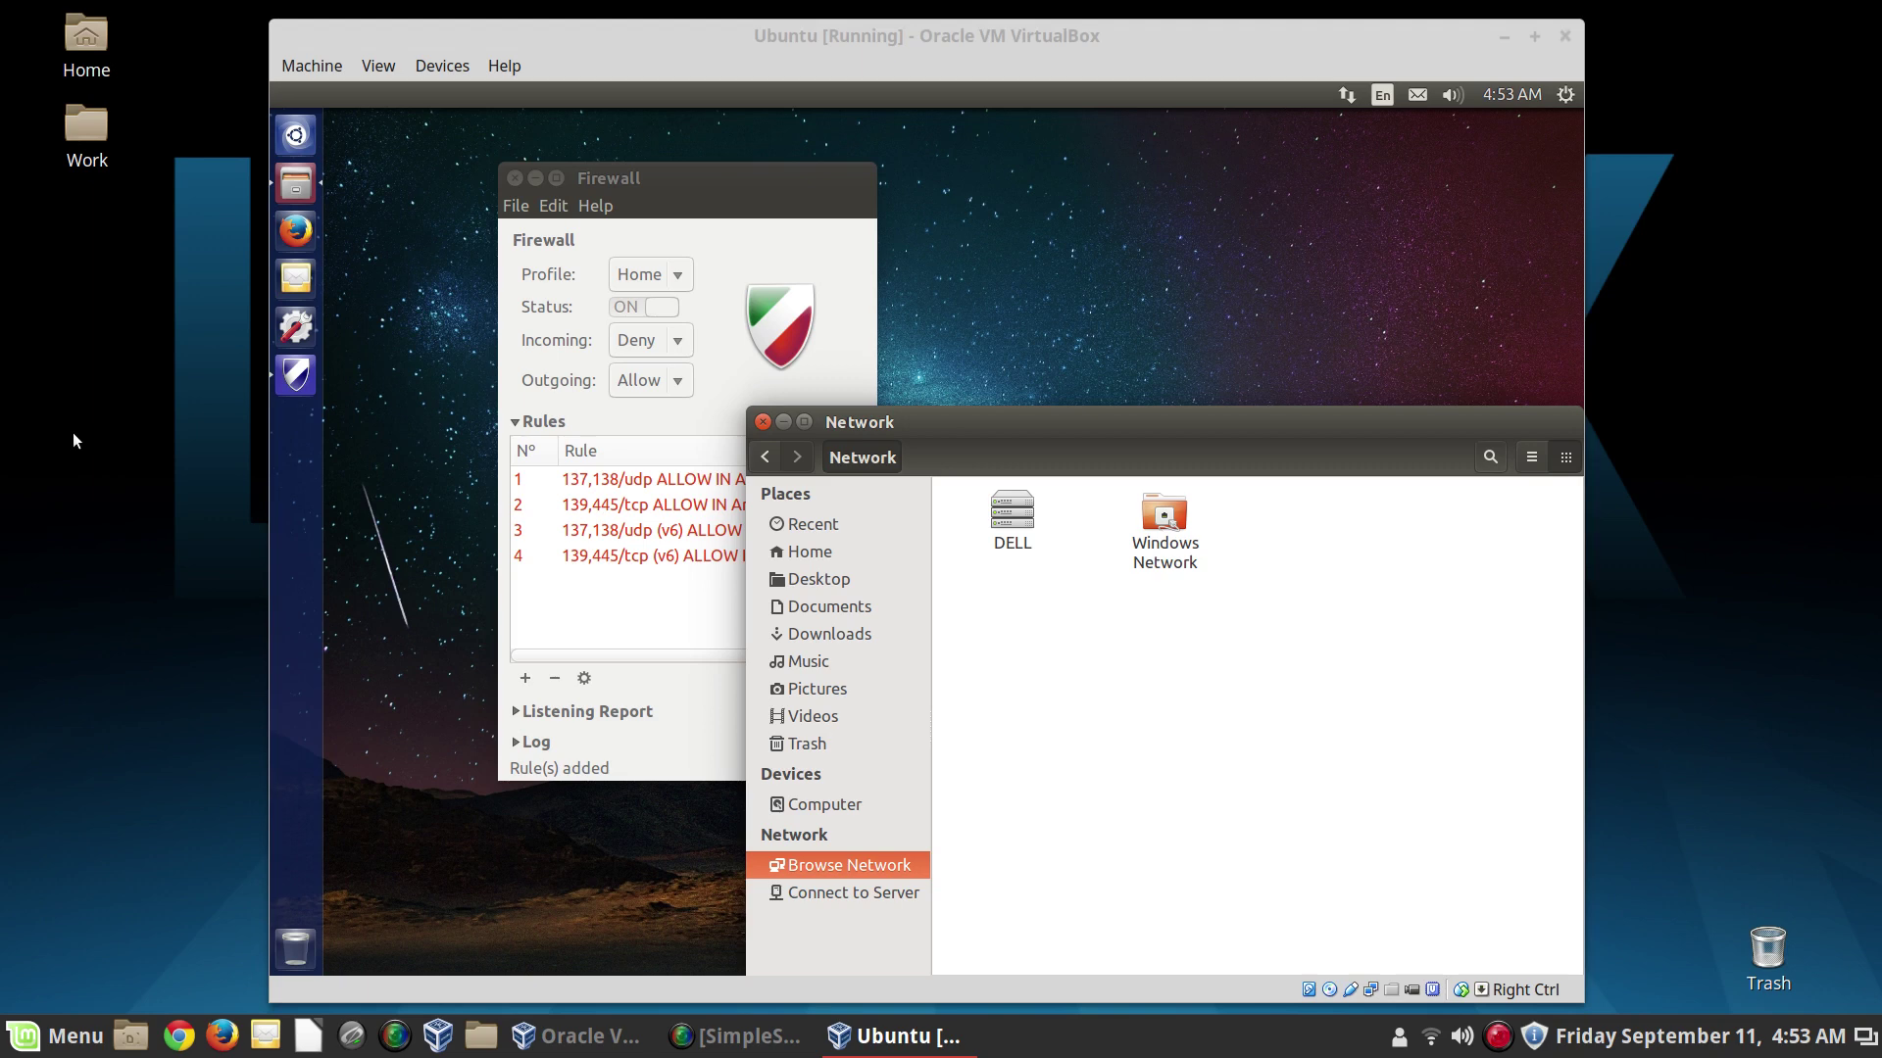